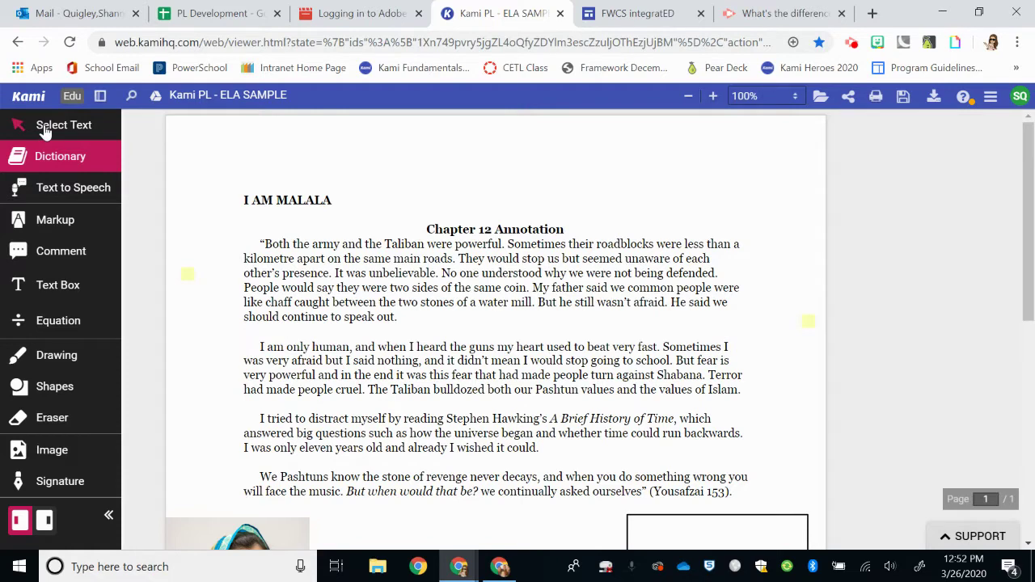
- Select the text from "Both the army" to "No one" in the first paragraph and check the actions offered for it
left_click(51, 136)
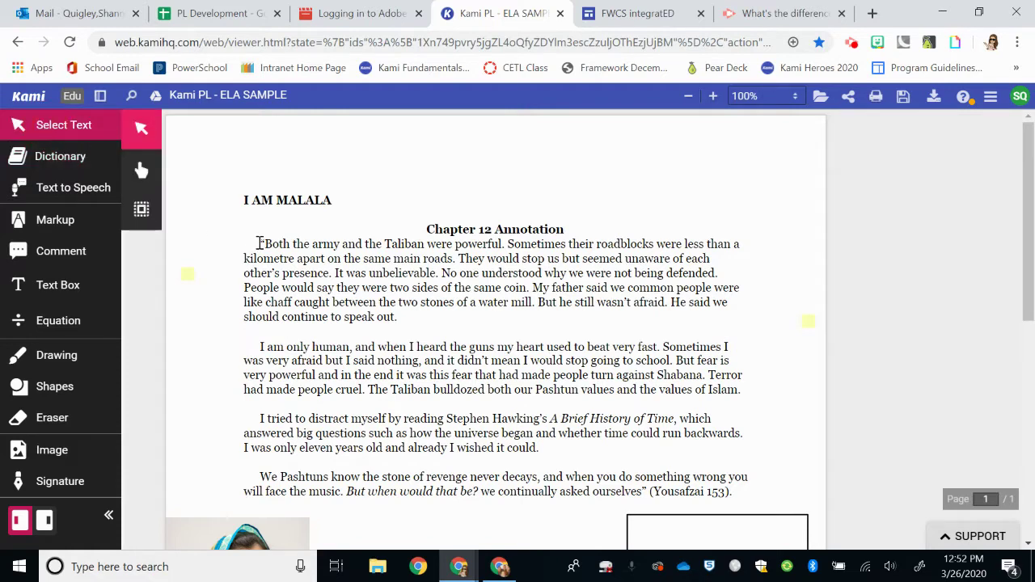
left_click_drag(259, 243, 482, 273)
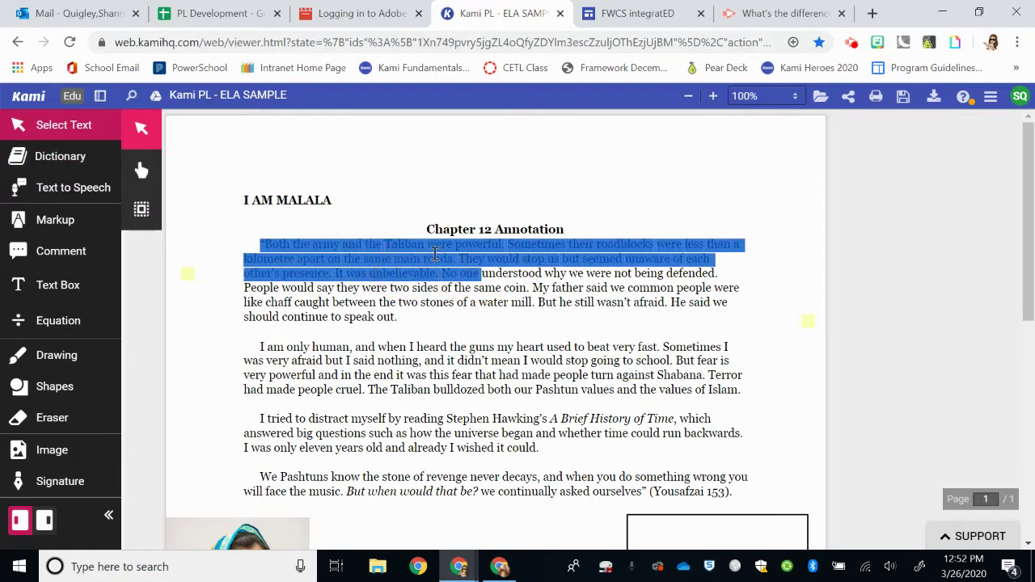
right_click(434, 255)
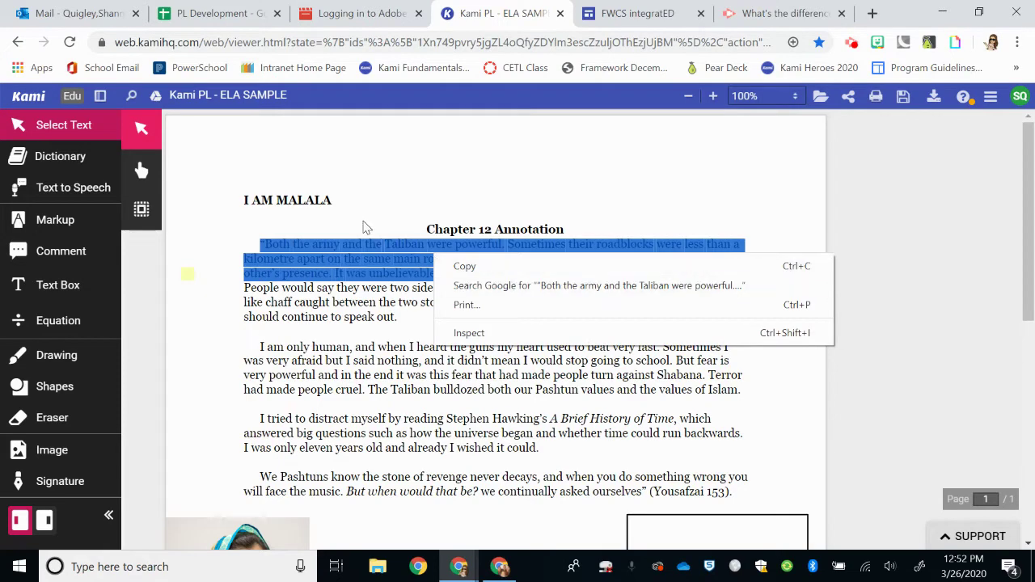
left_click(363, 226)
- Try the Hand Tool on the page and switch to the area selection tool
left_click(139, 171)
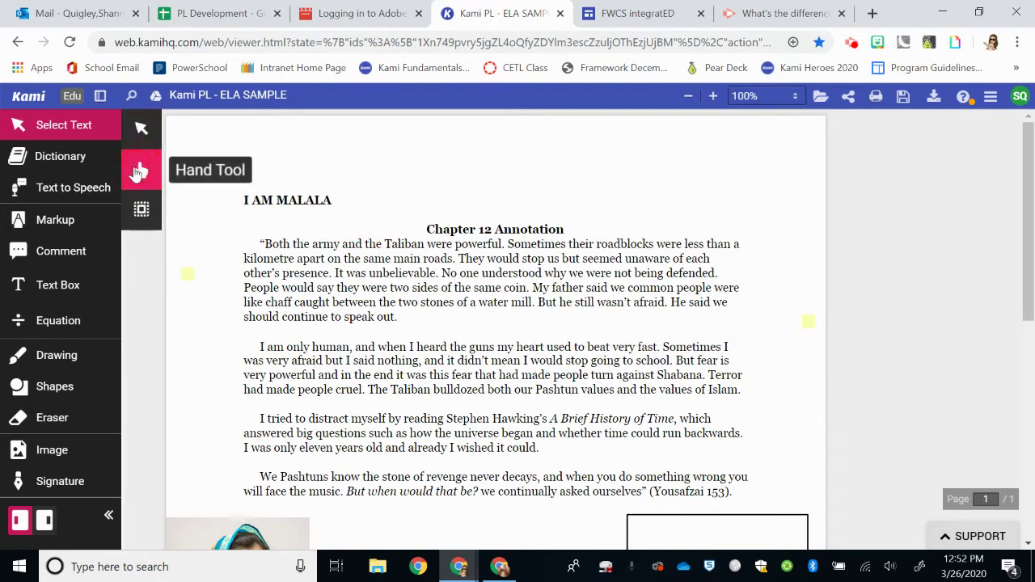
mouse_move(318, 326)
left_mouse_down()
mouse_move(330, 312)
mouse_move(330, 238)
mouse_move(324, 368)
mouse_move(342, 203)
mouse_move(319, 342)
left_mouse_up()
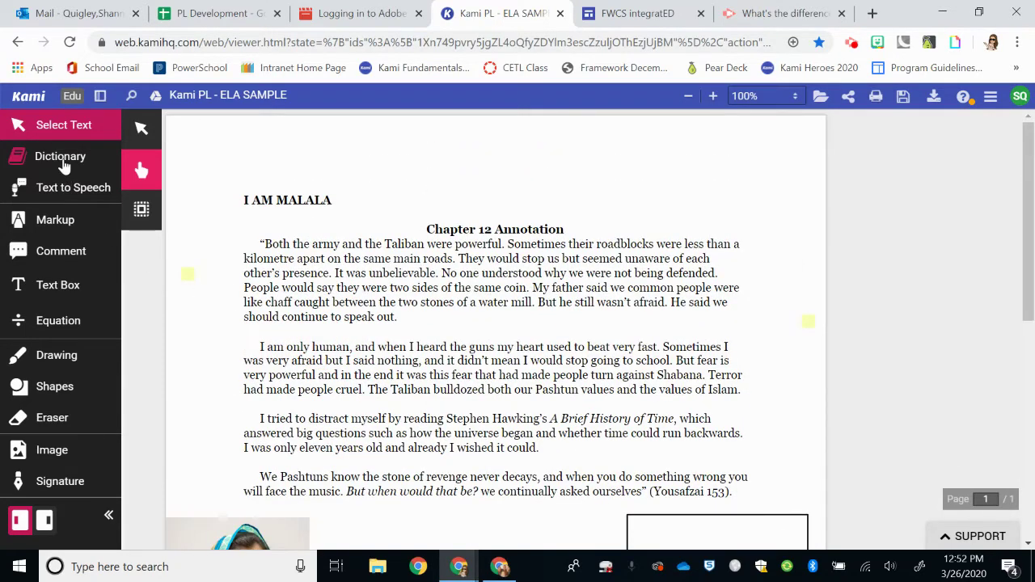
left_click(141, 214)
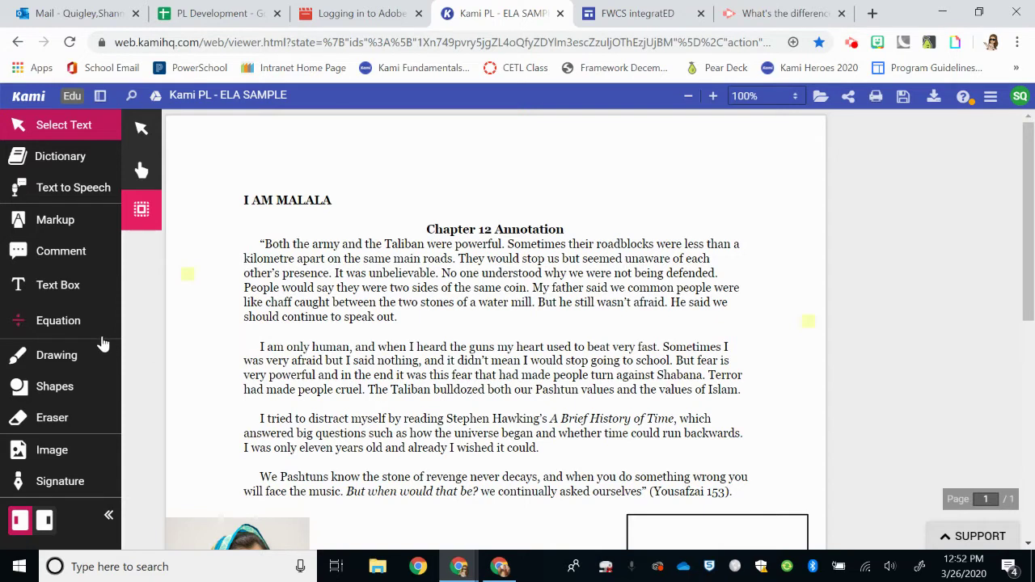
- Look up "Both" and "kilometre" from the first paragraph in the dictionary
left_click(77, 166)
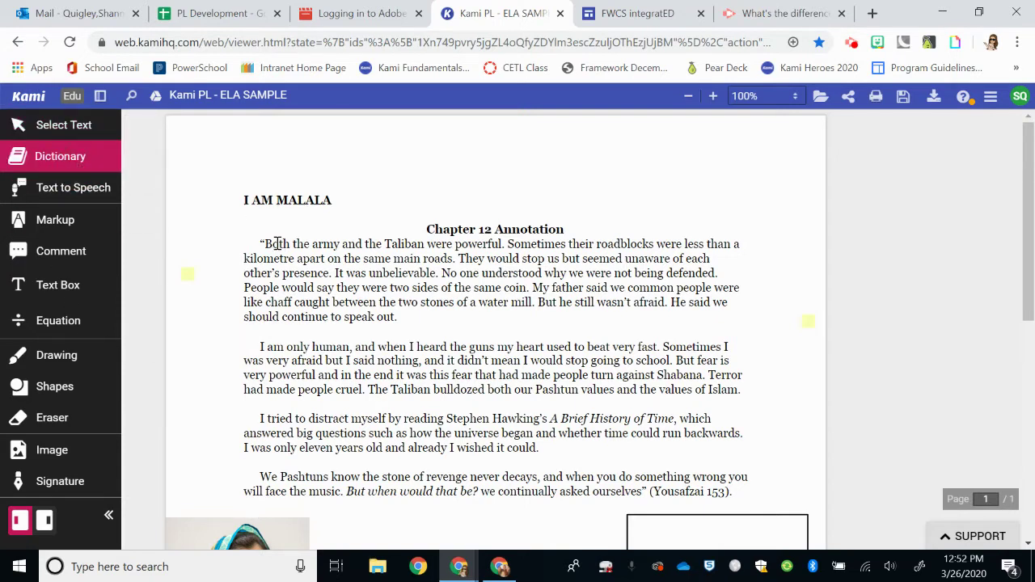
left_click_drag(262, 243, 284, 244)
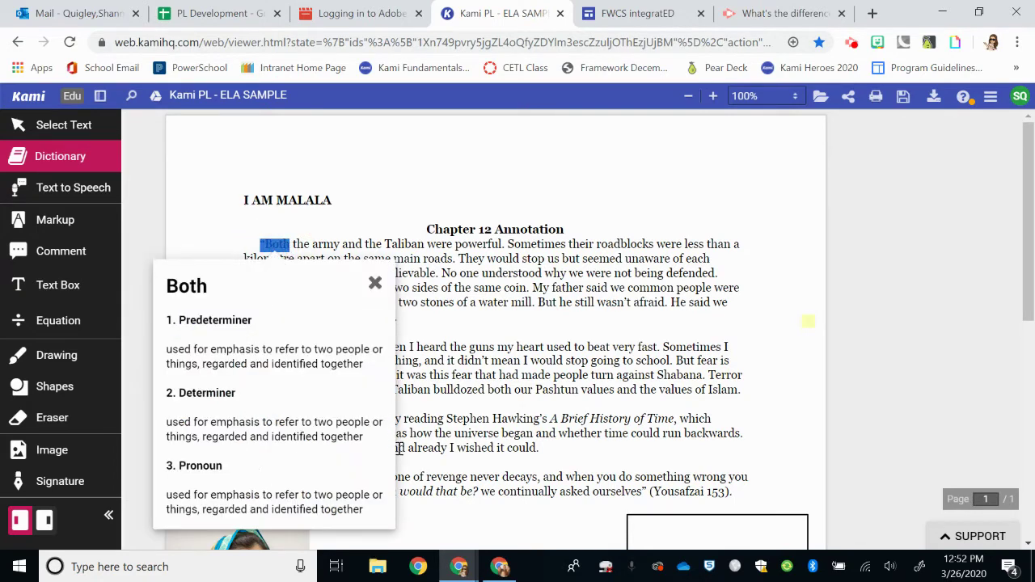
left_click(454, 333)
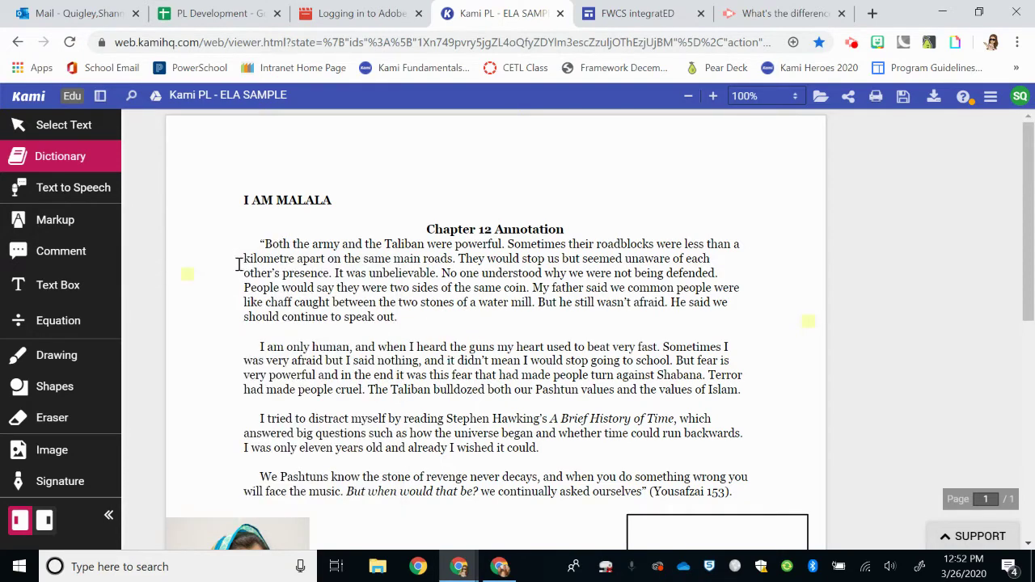
left_click_drag(240, 260, 296, 257)
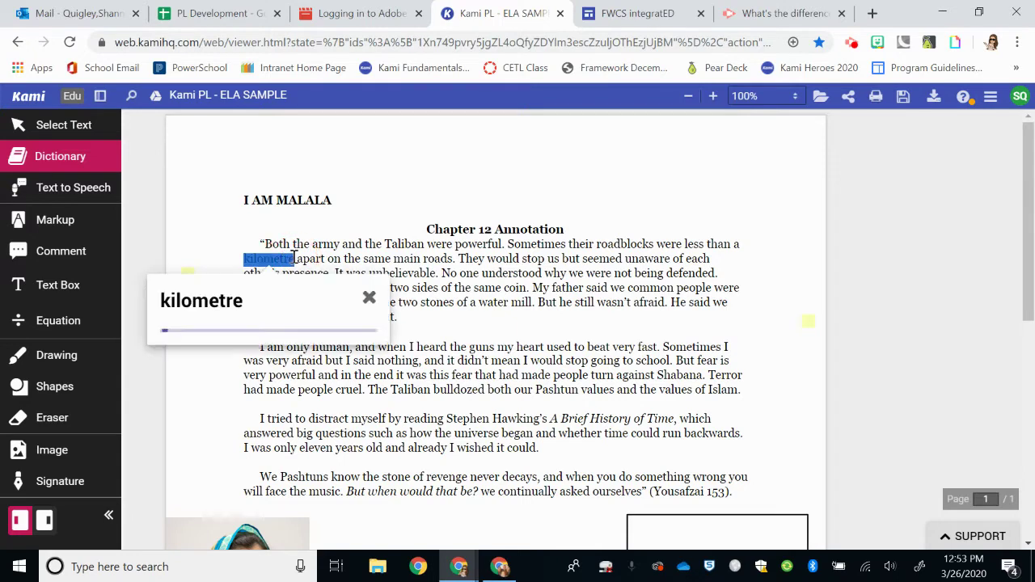
left_click(368, 299)
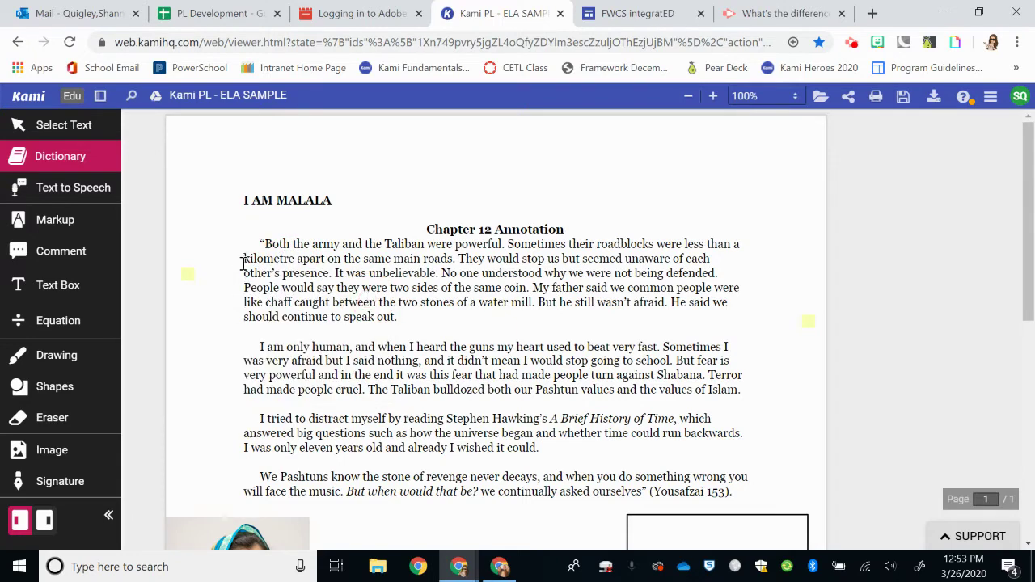
- Start reading the whole page aloud with Text to Speech and stop the playback
left_click(67, 194)
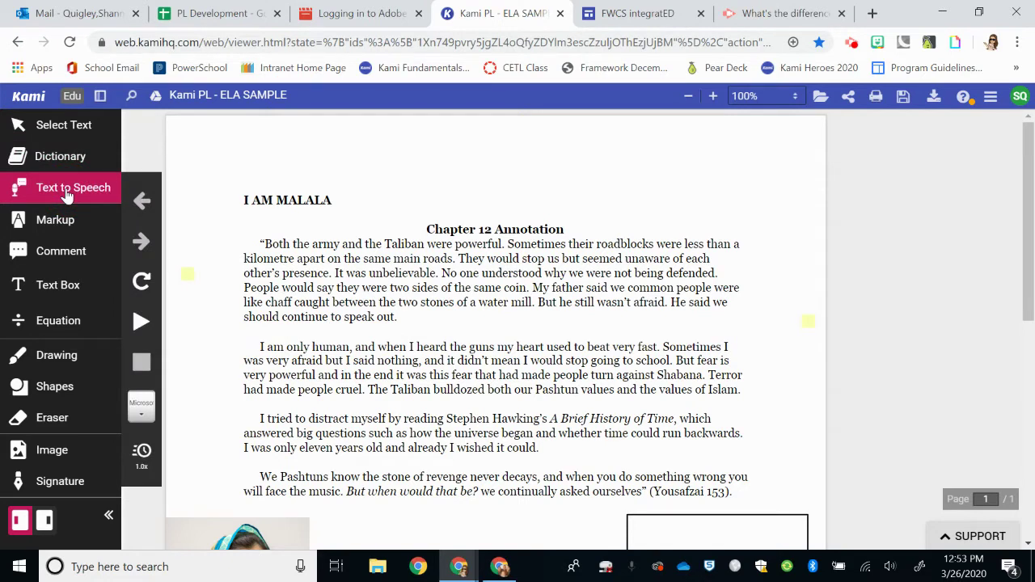
left_click(142, 324)
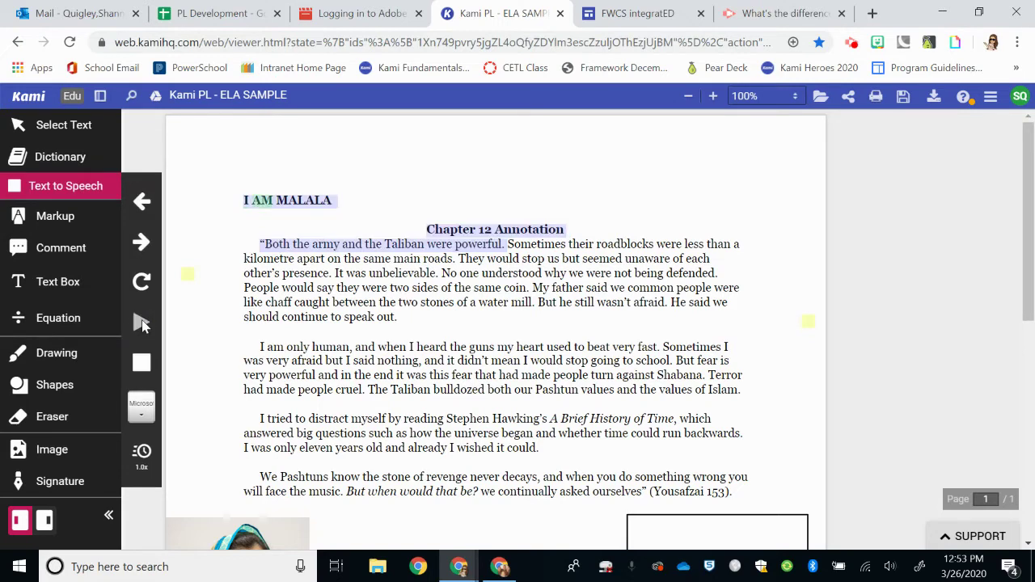
left_click(142, 362)
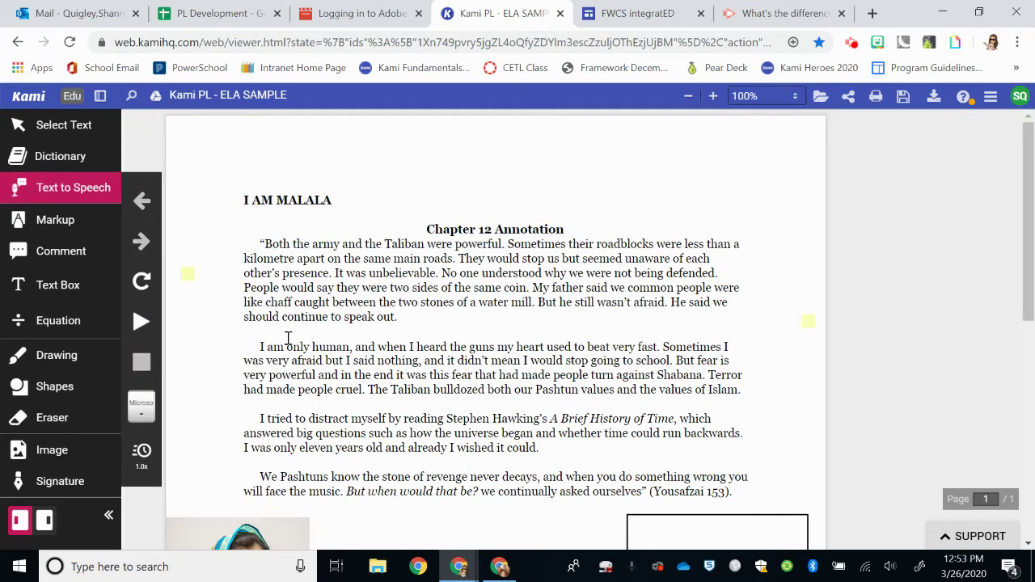
- Have the second paragraph, starting "I am only human", read aloud and stop the playback
left_click_drag(257, 347, 768, 395)
left_click(142, 322)
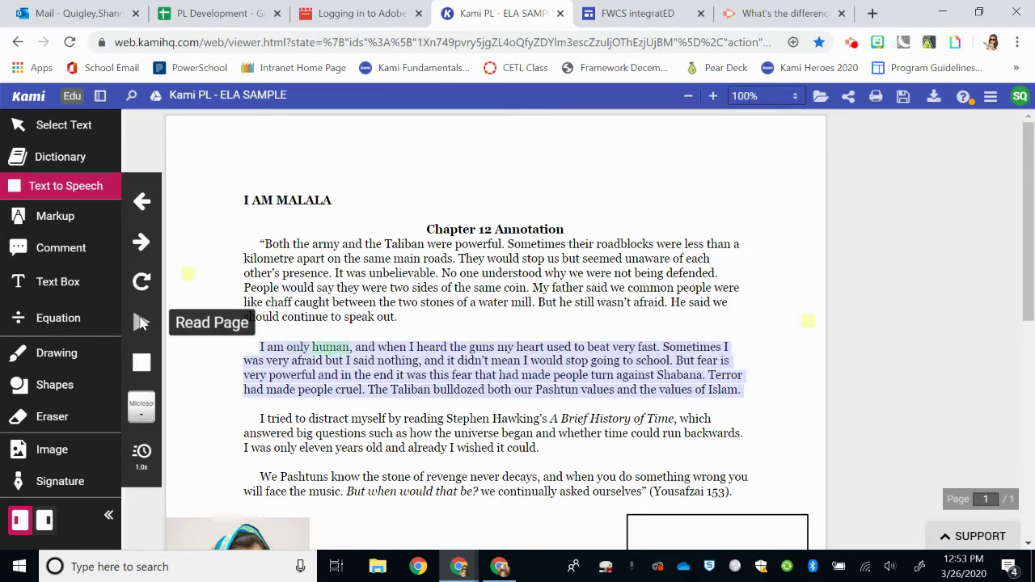
left_click(148, 374)
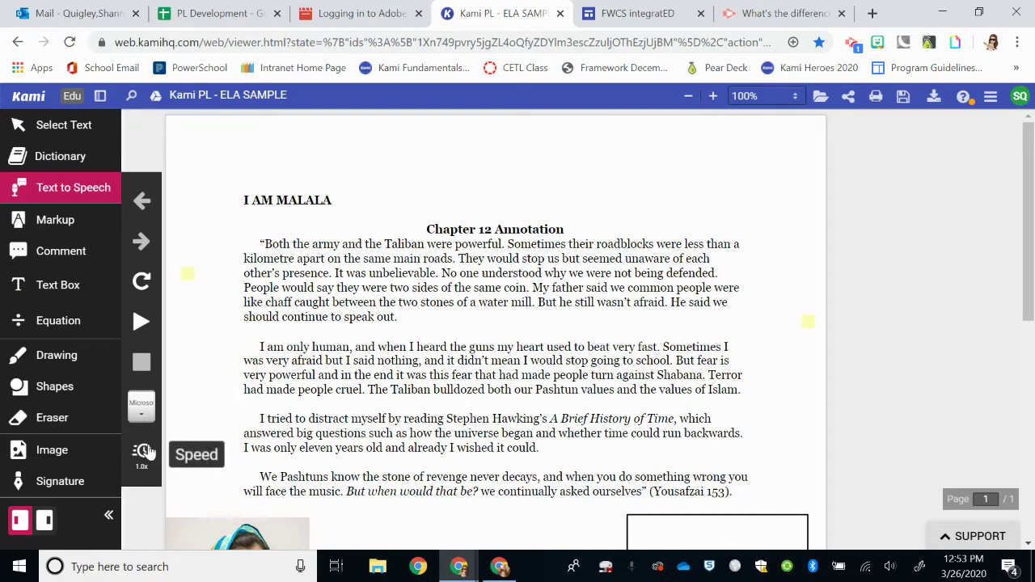
- Examine the available Text to Speech voices and stop the reading started at "two stones of a water mill"
left_click(142, 417)
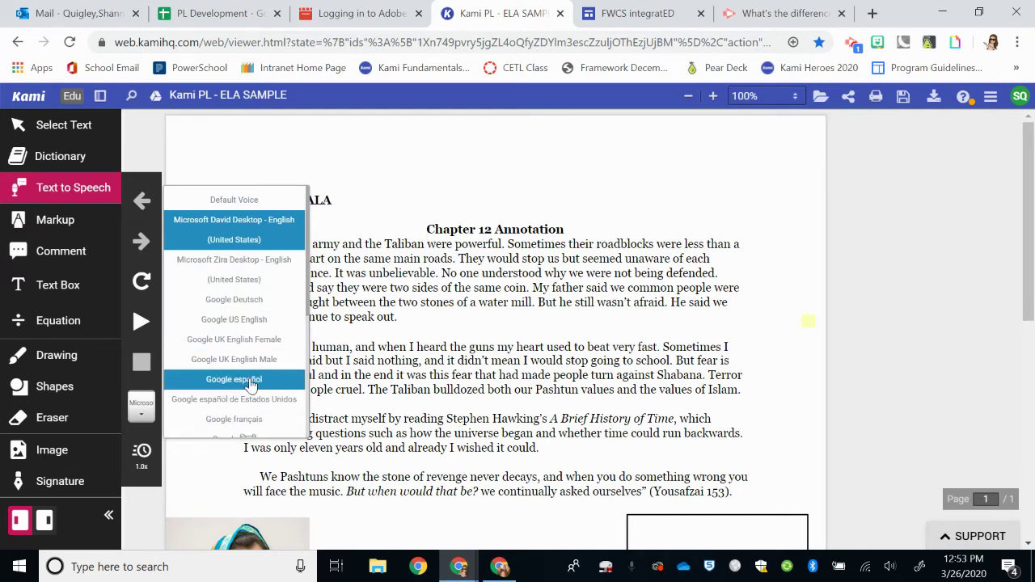
left_click(404, 300)
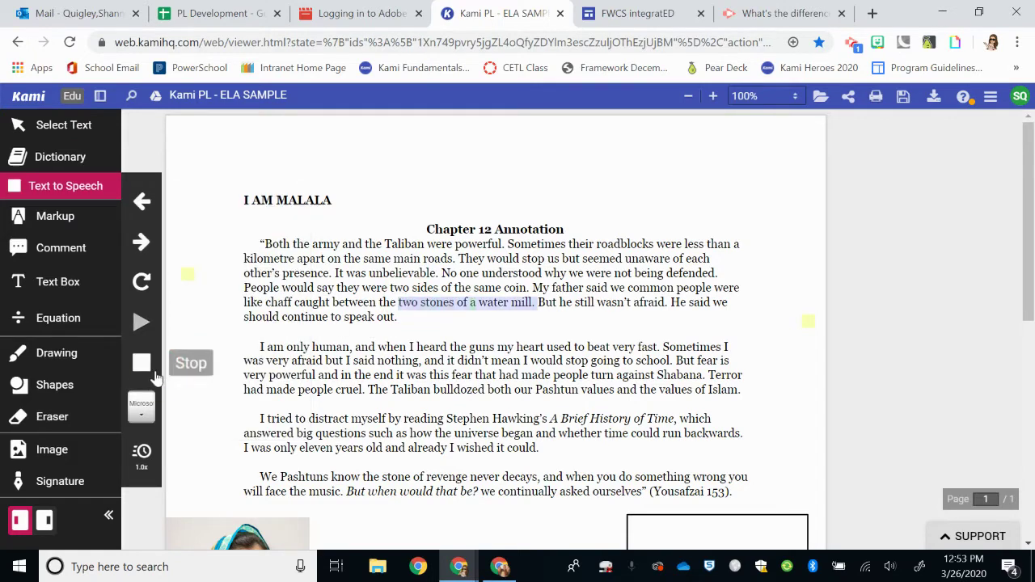
left_click(154, 374)
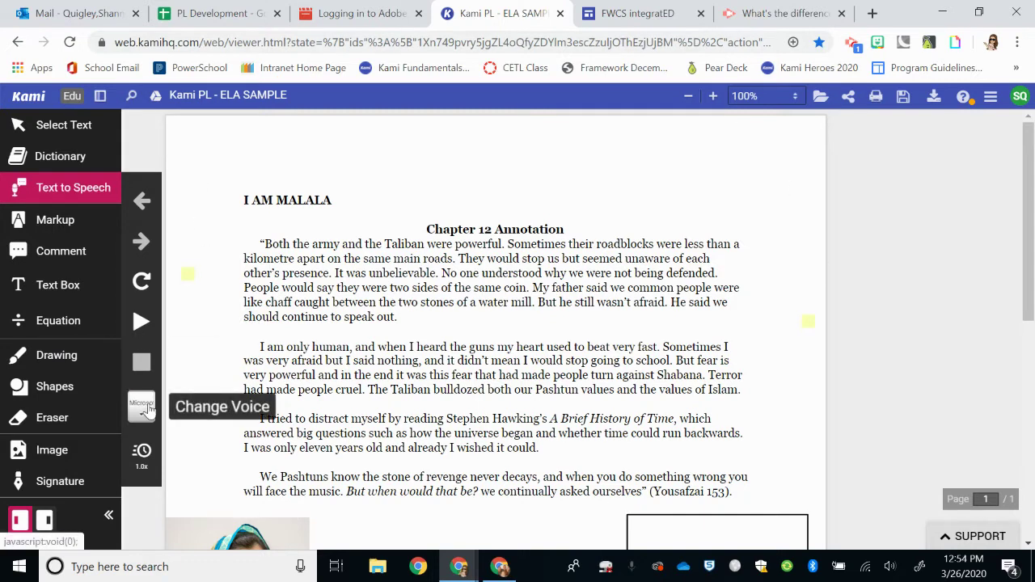
- Highlight the text from "Both the army" to "main roads" and the words "continue to speak" in yellow in the first paragraph
left_click(68, 226)
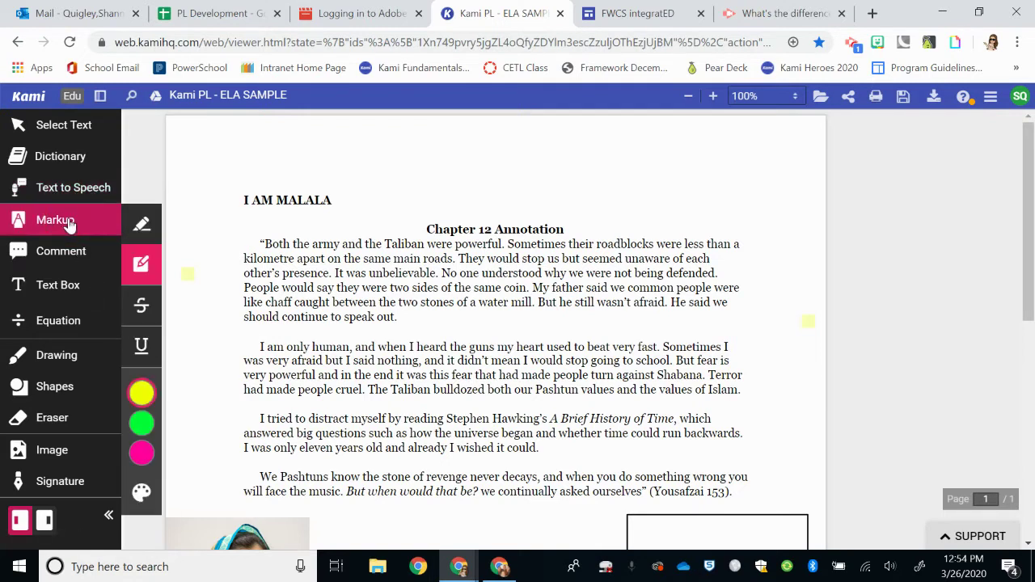
left_click(141, 225)
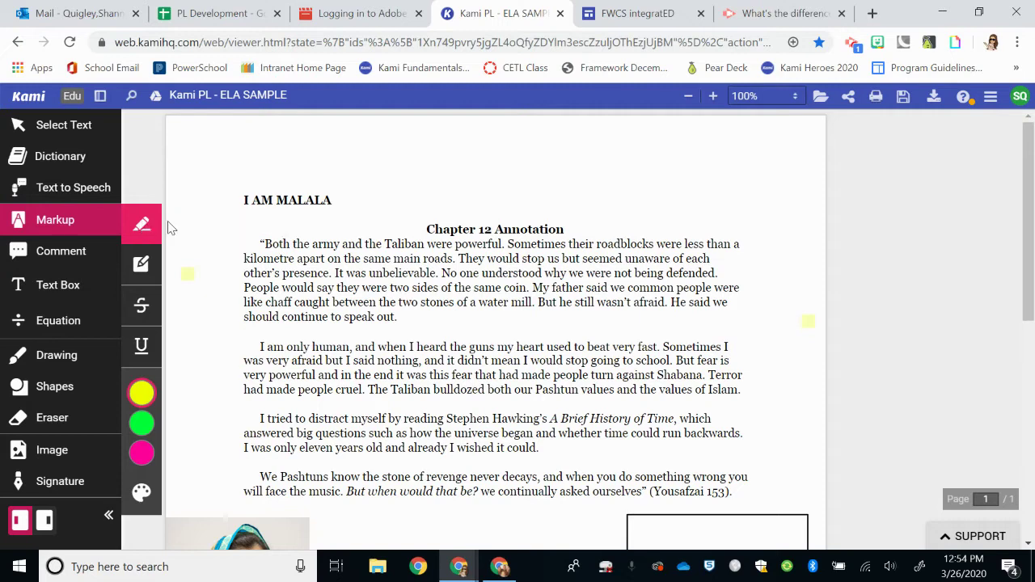
left_click_drag(258, 245, 451, 258)
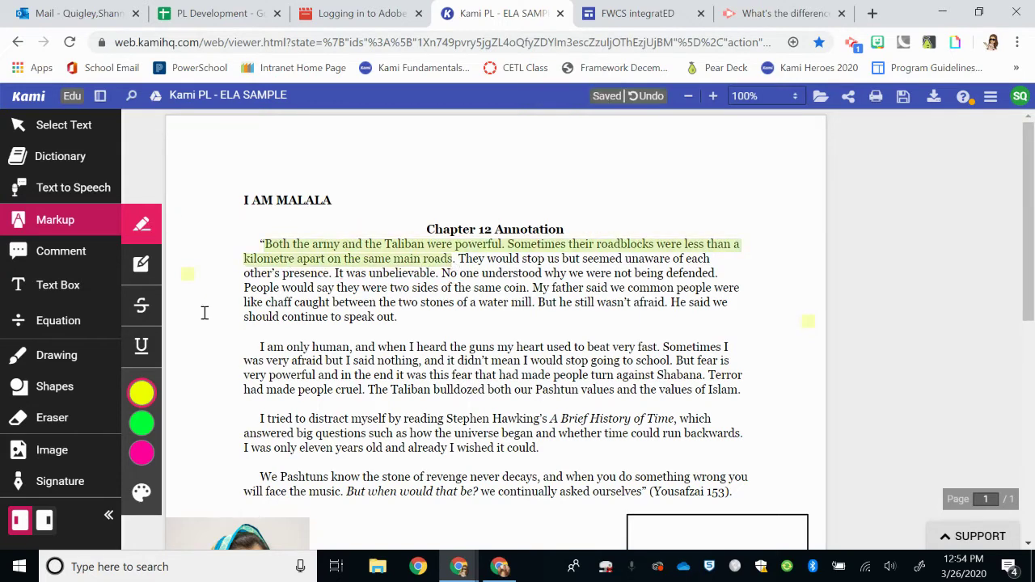
left_click(141, 491)
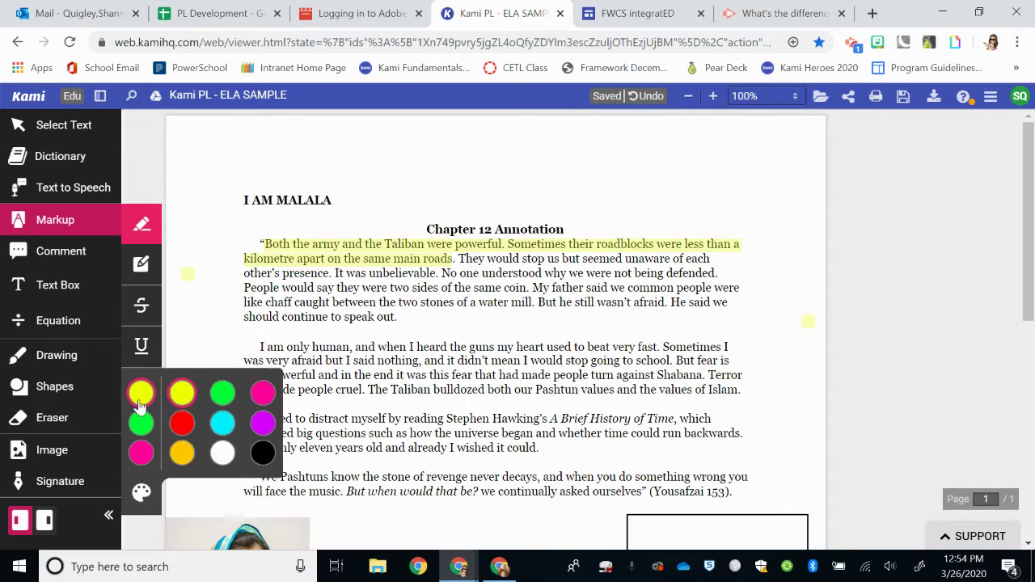
left_click(135, 430)
left_click_drag(280, 318, 374, 319)
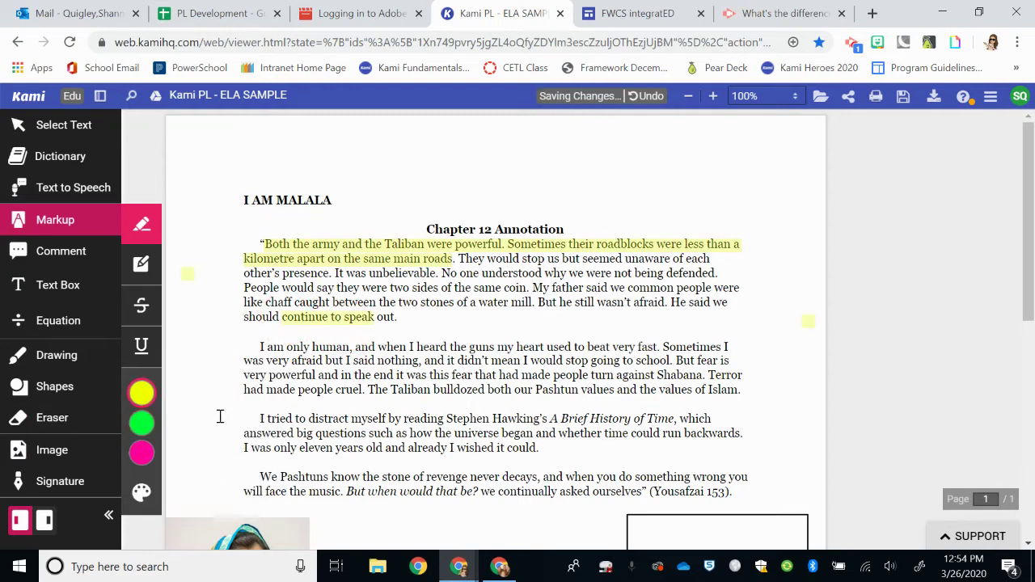
- Highlight "of a water mill" in red and cover the second paragraph with a red box highlight
mouse_move(145, 423)
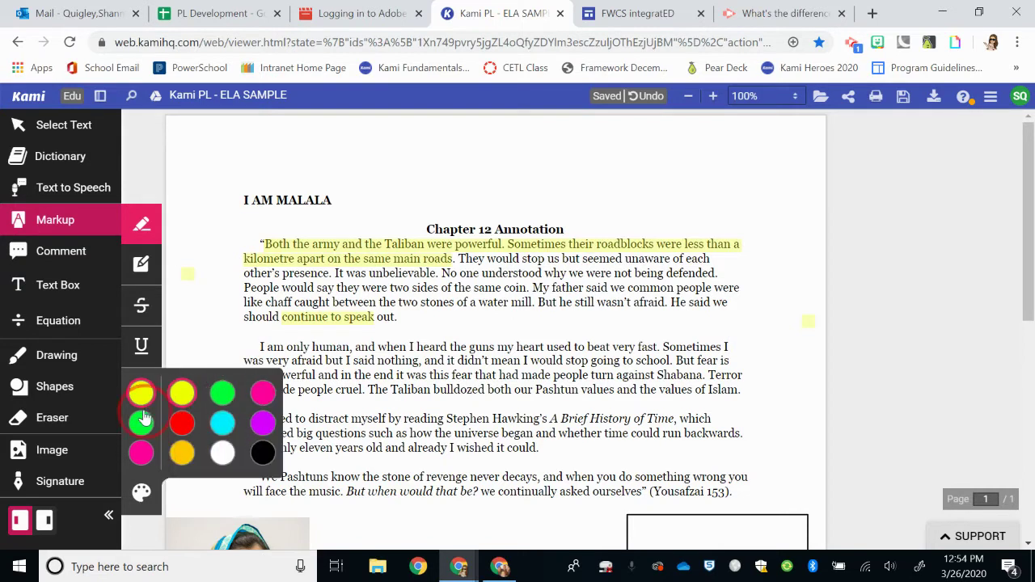
left_click(183, 422)
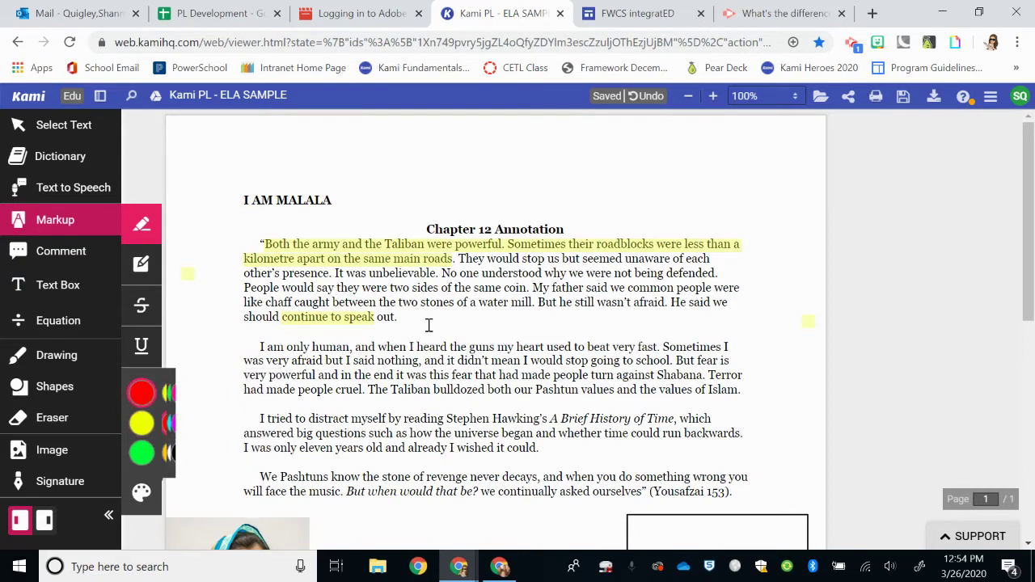
left_click_drag(455, 304, 527, 306)
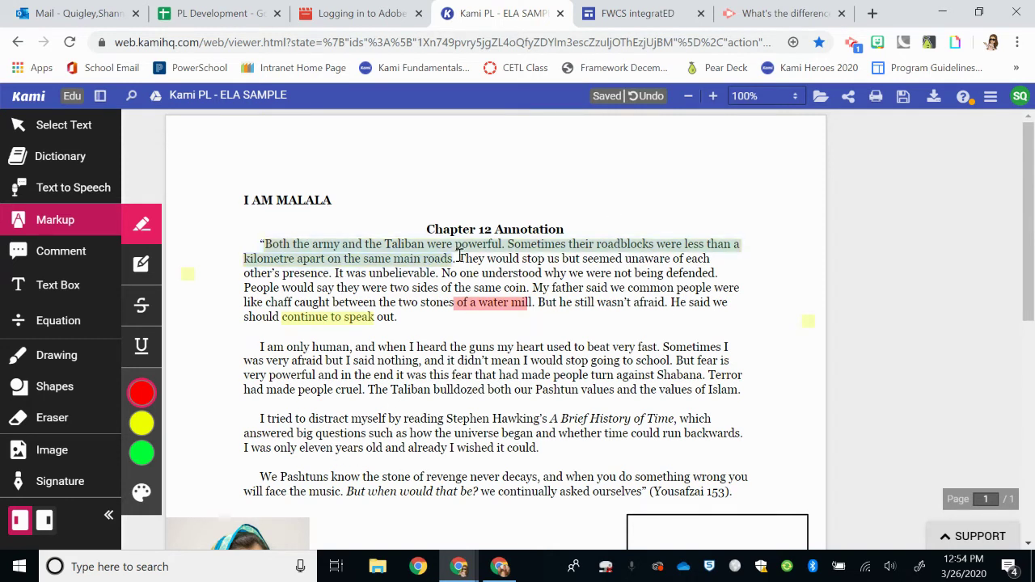
left_click(140, 263)
left_click_drag(256, 336, 734, 394)
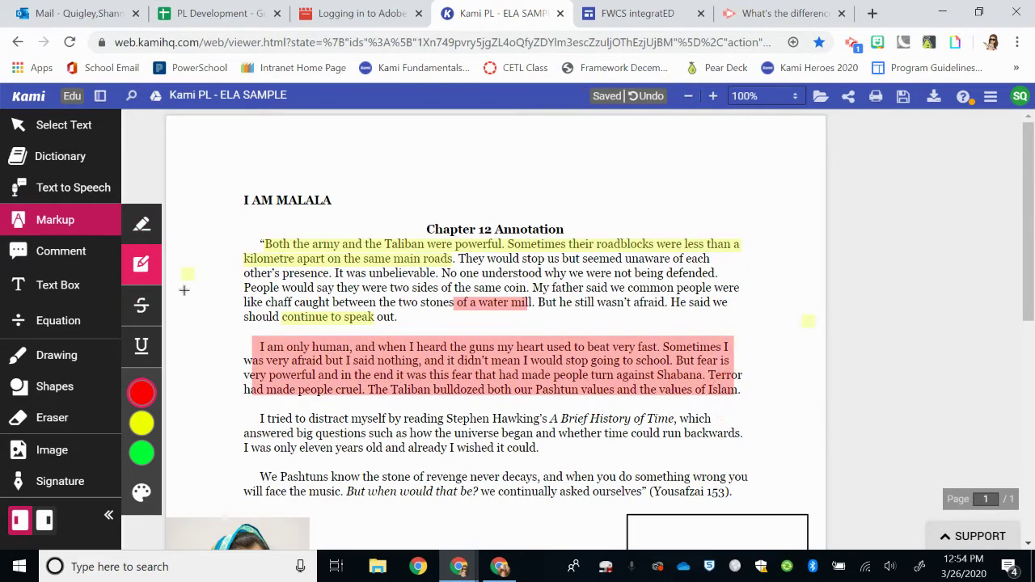
- Strike through the sentence from "People would say" to "water mill" and underline part of "unbelievable. No one understood" in yellow
left_click(140, 305)
left_click_drag(245, 285, 534, 298)
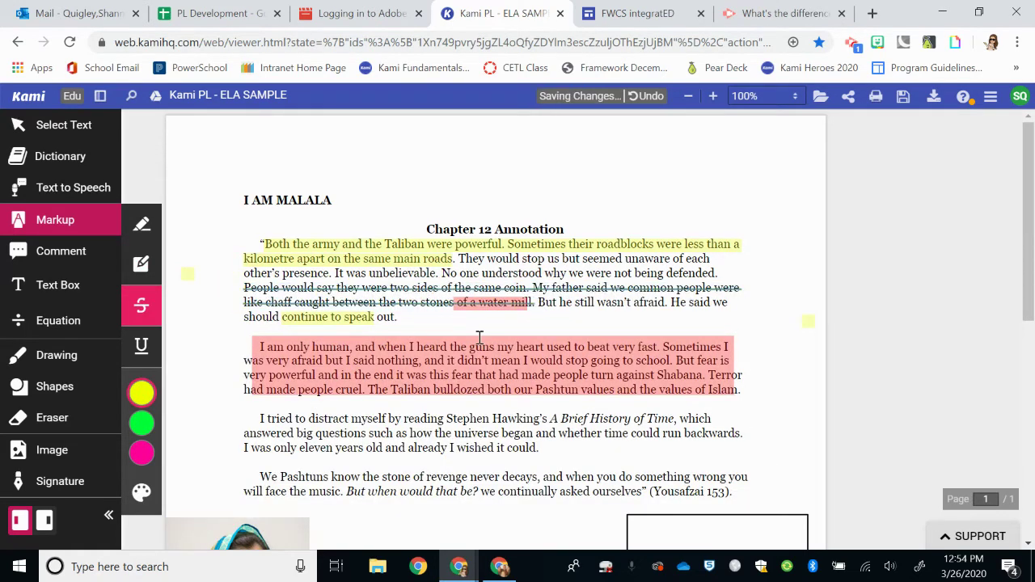
left_click(141, 352)
left_click_drag(394, 272, 495, 277)
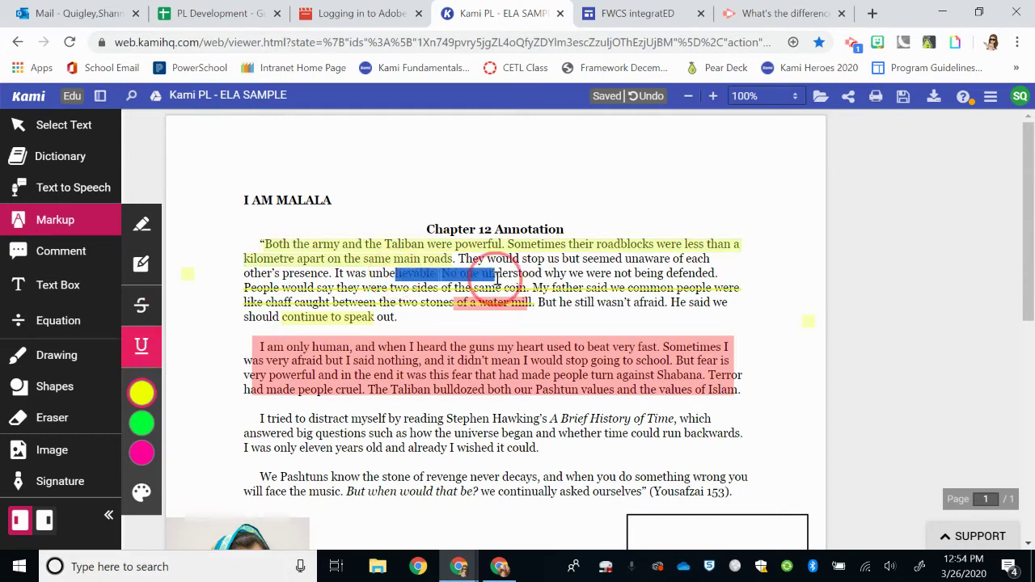
- Erase the box highlight, text highlights, strikethrough and underline from the first two paragraphs
left_click(65, 422)
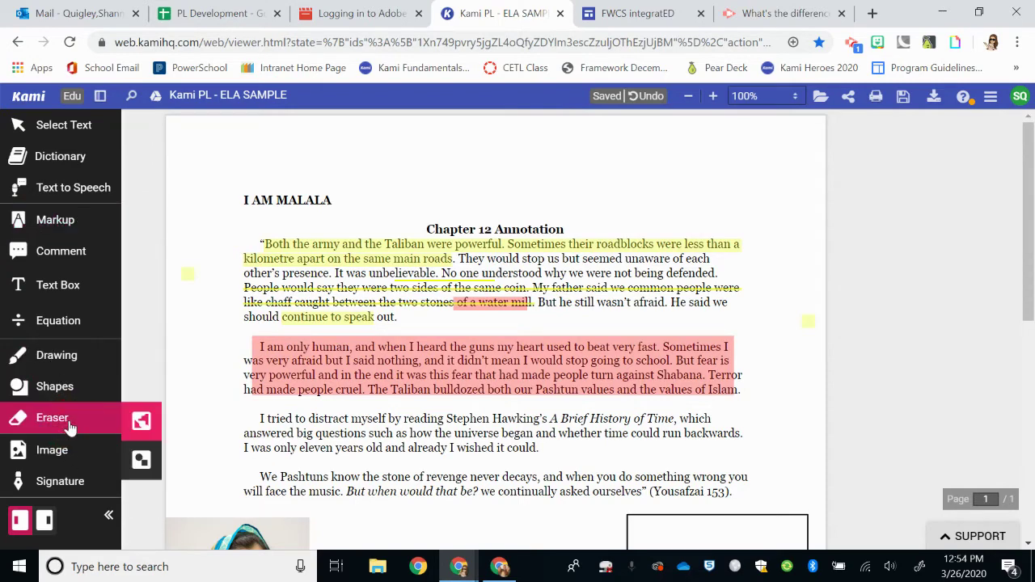
left_click(384, 361)
left_click(351, 253)
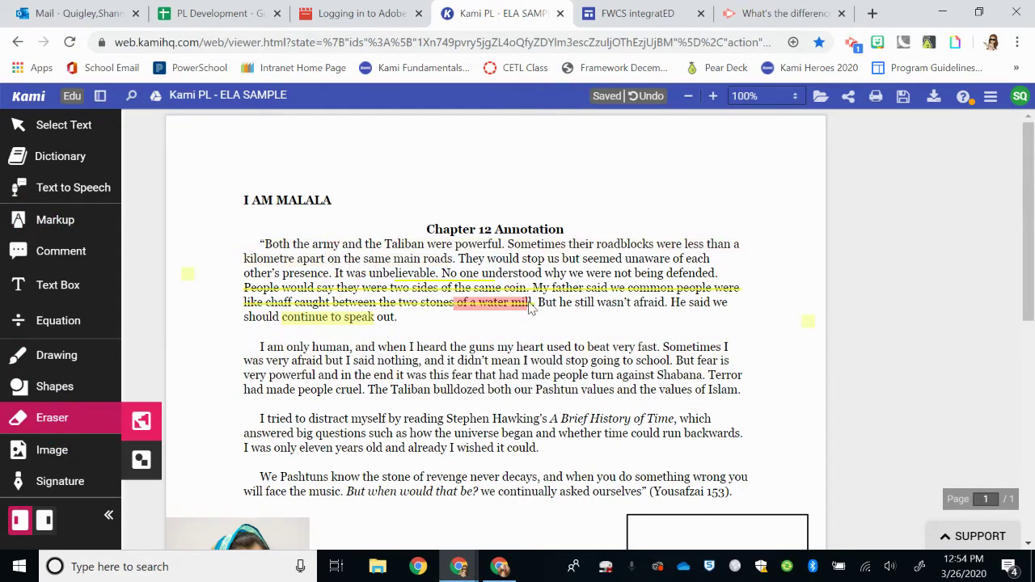
left_click(530, 302)
left_click(449, 278)
left_click(472, 304)
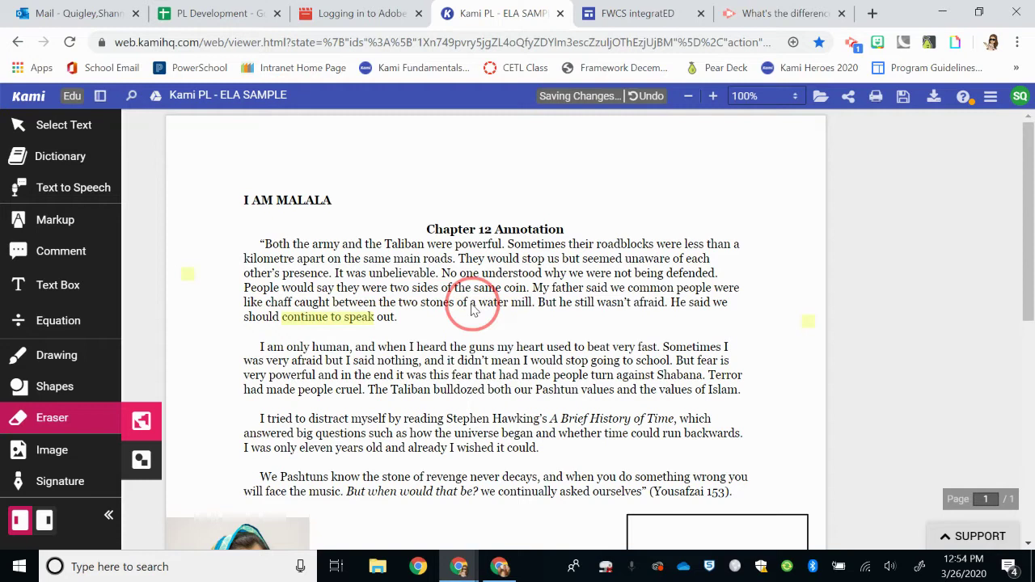
left_click(336, 320)
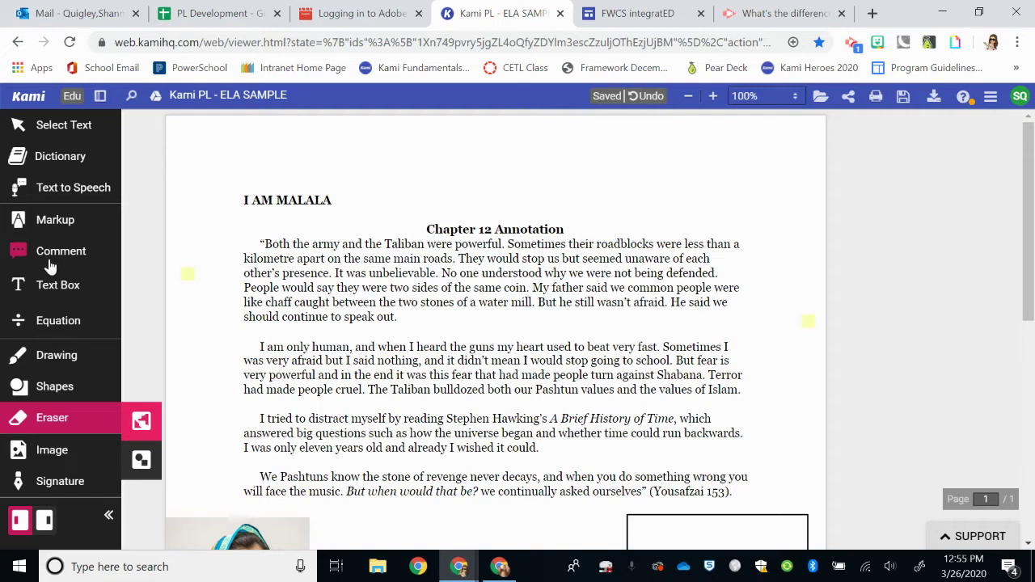
- Add a text box beside the I AM MALALA title near the page's edge and enlarge it over the first paragraph's end
left_click(89, 288)
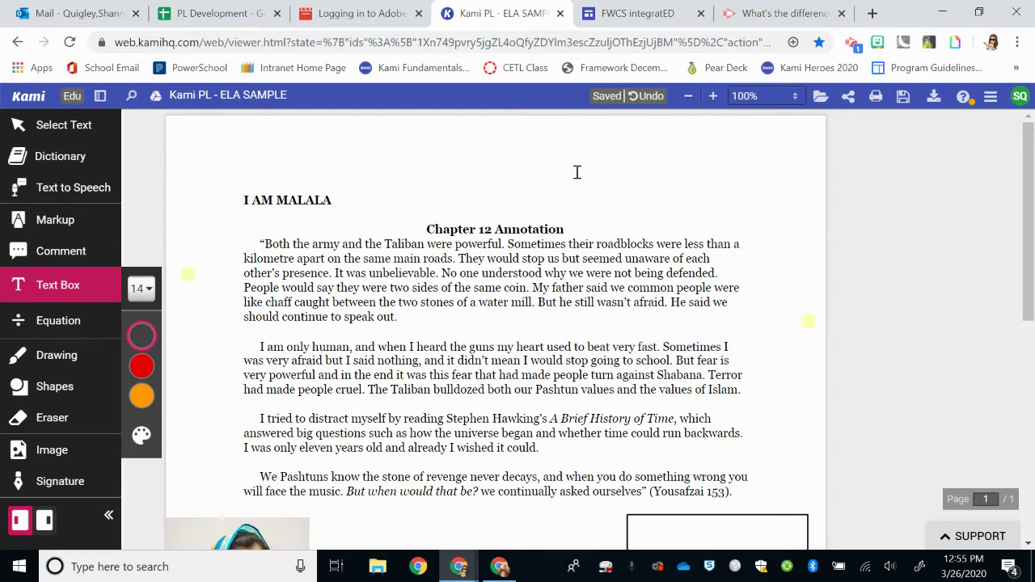
left_click(683, 199)
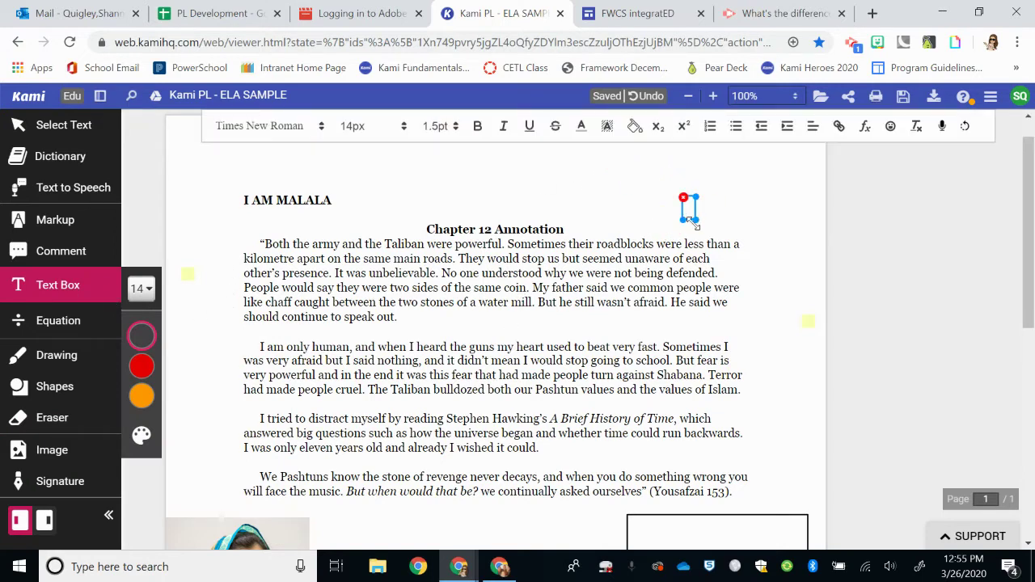
left_click_drag(695, 220, 820, 288)
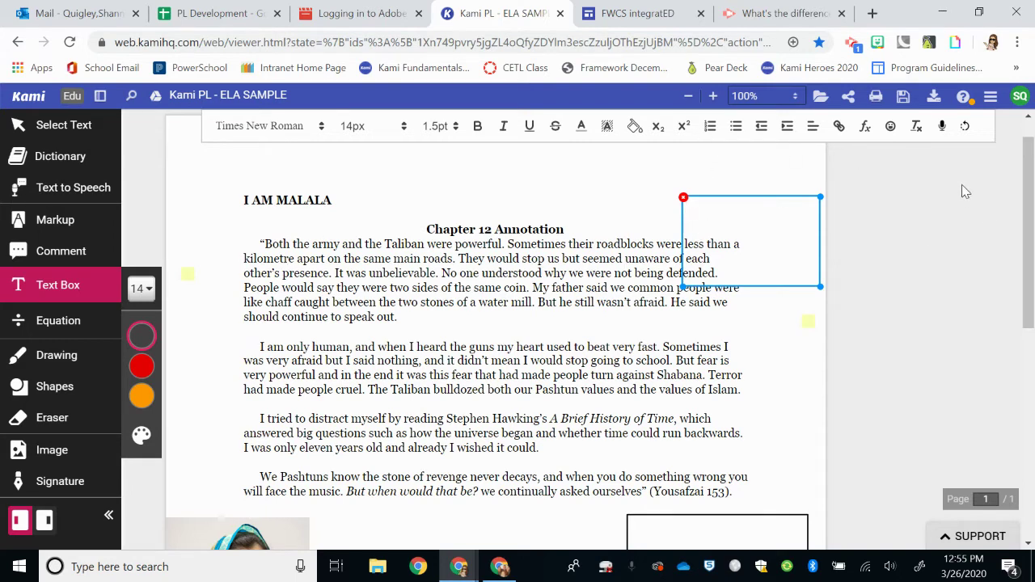
- Allow microphone access, dictate "it will record what you are saying and then be typed into the screen for them", and move the text box above the passage
left_click(942, 130)
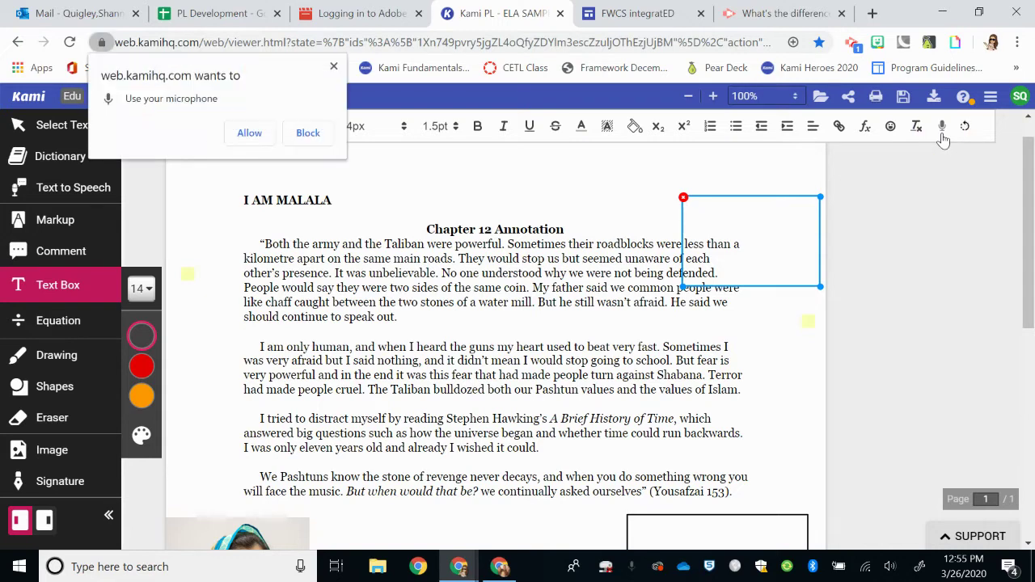
left_click(248, 133)
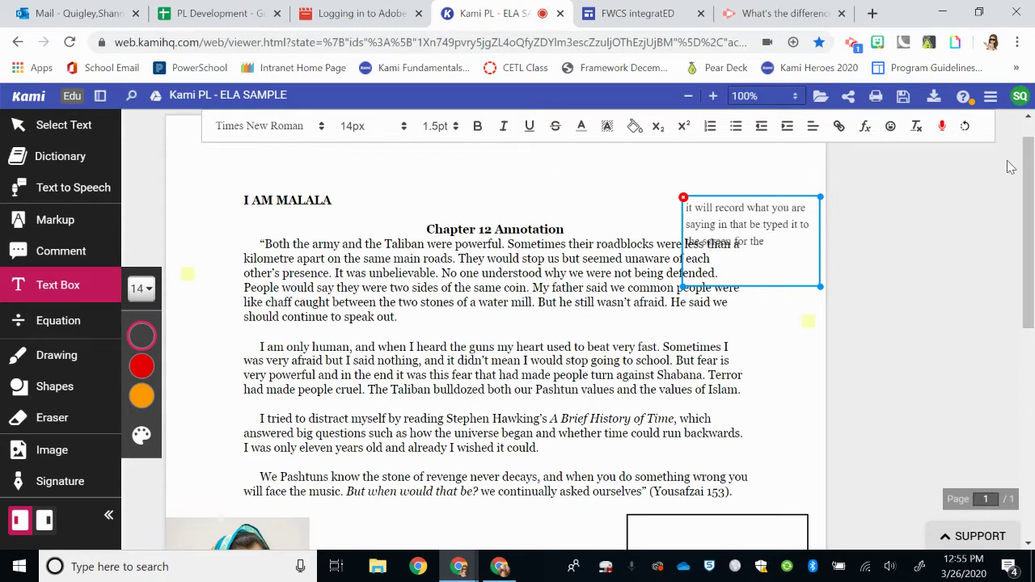
left_click(942, 127)
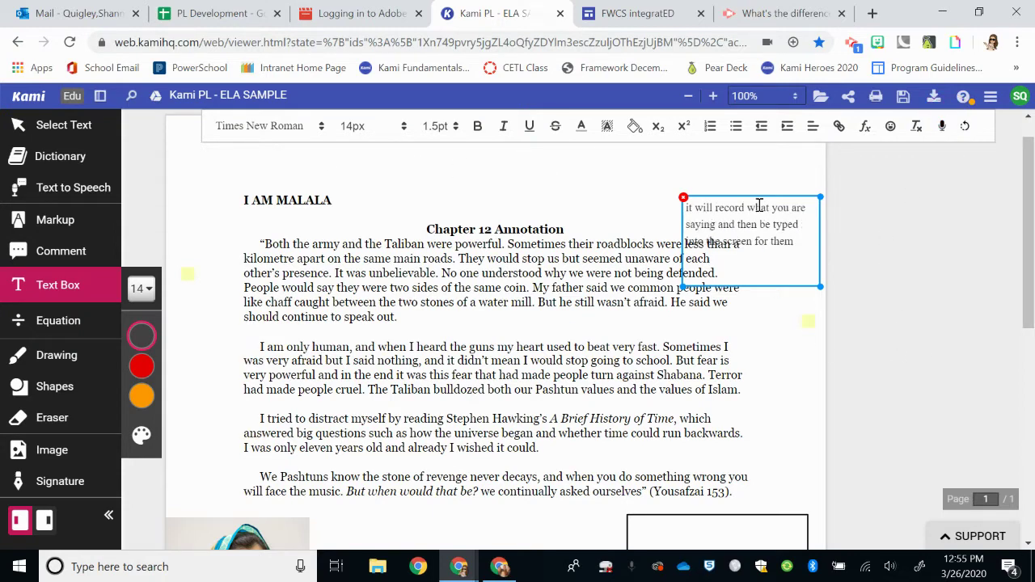
left_click_drag(765, 196, 743, 139)
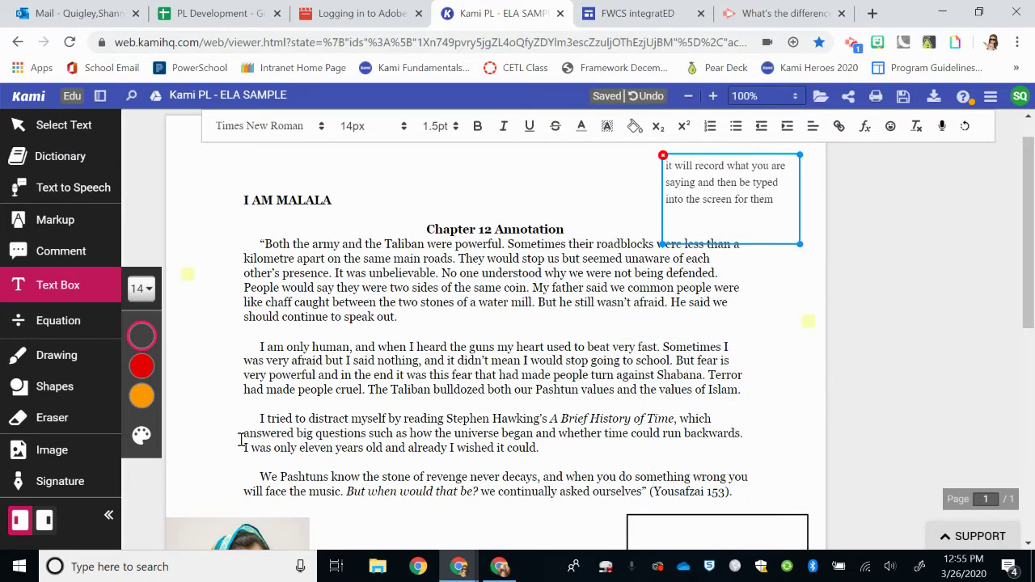
- Examine the Equation tool's formatting options, math symbol palette and colour choices
left_click(36, 324)
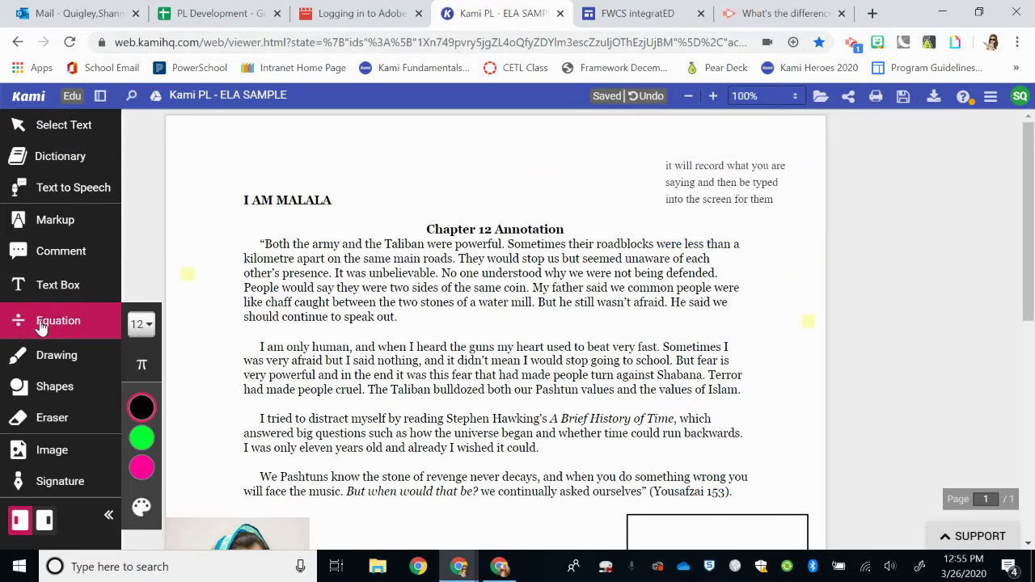
left_click(215, 354)
mouse_move(218, 360)
mouse_move(194, 325)
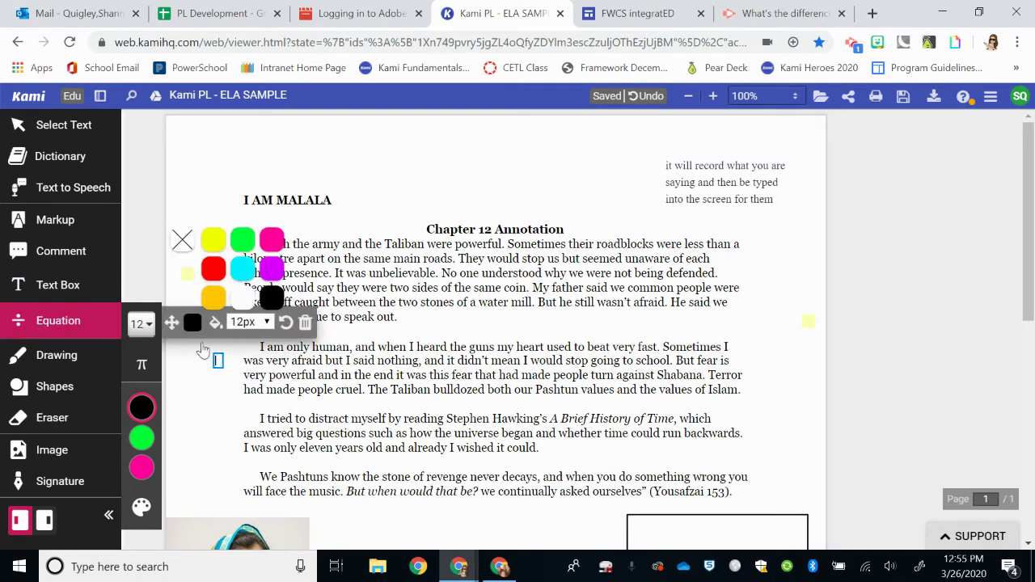
left_click(148, 371)
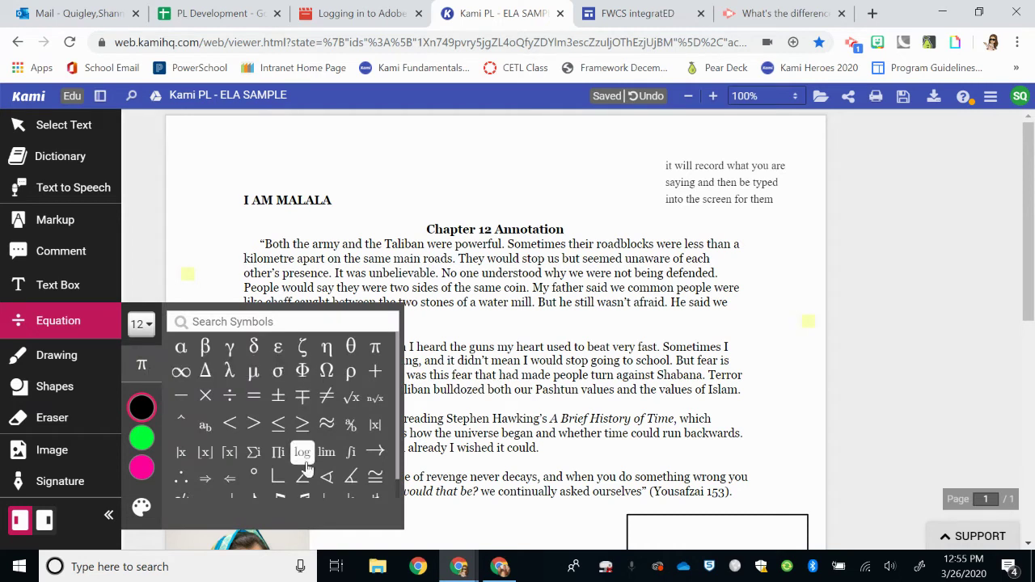
left_click_drag(399, 344, 389, 416)
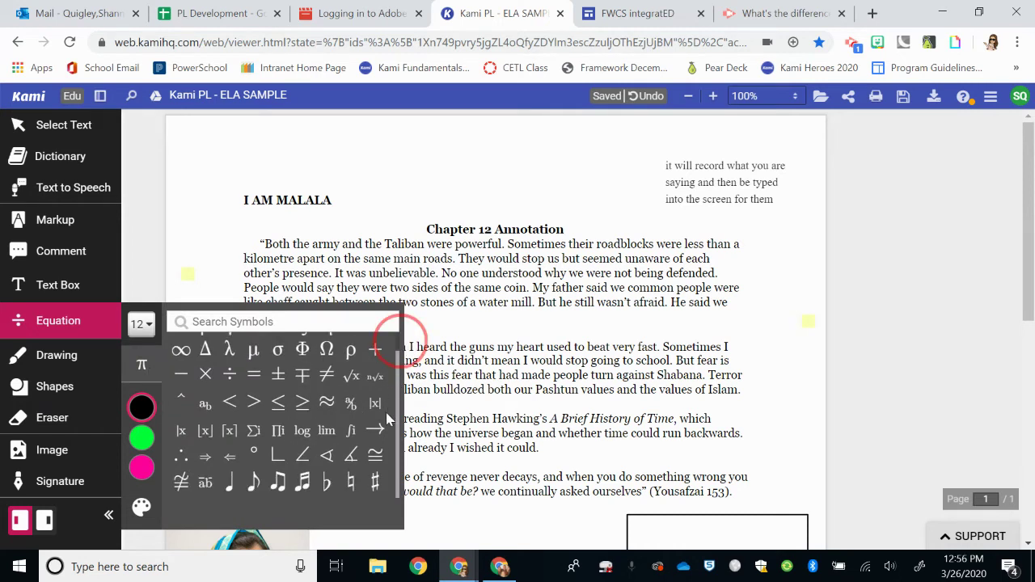
scroll(219, 427, "up", 1)
scroll(219, 427, "up", 1)
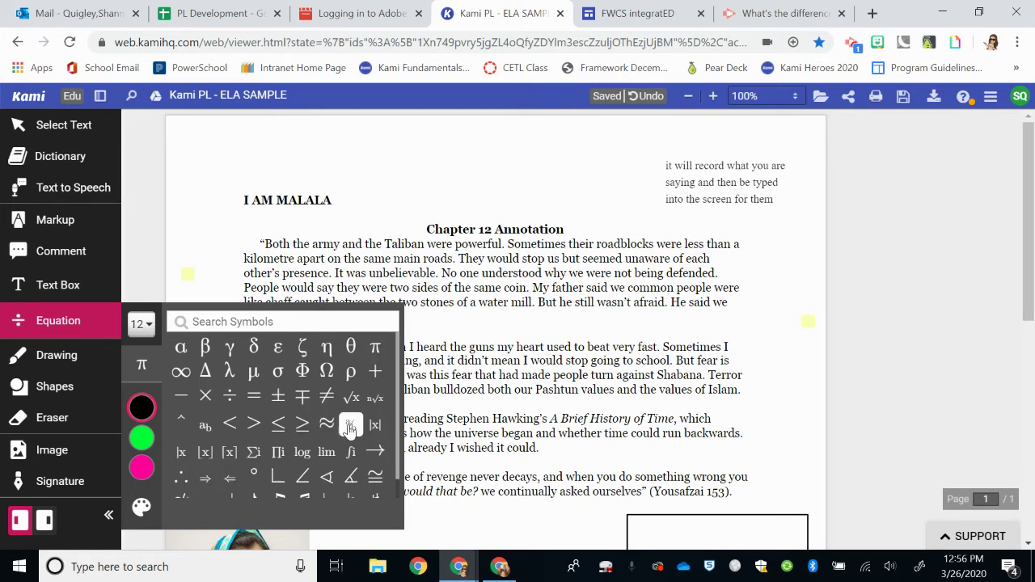
left_click(141, 406)
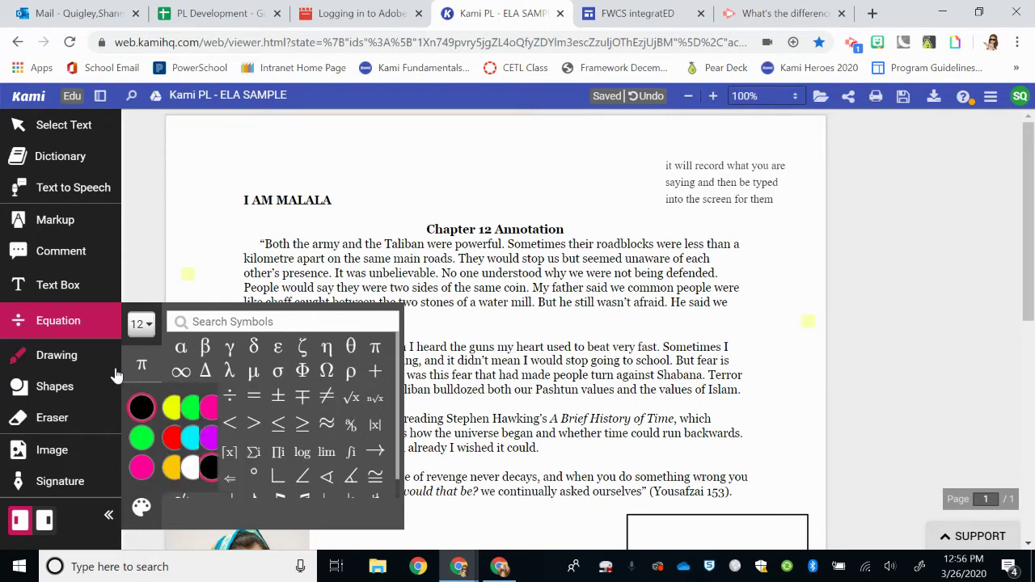
- Draw a freehand black line of overlapping loops across the heading and paragraphs, and erase it
left_click(90, 368)
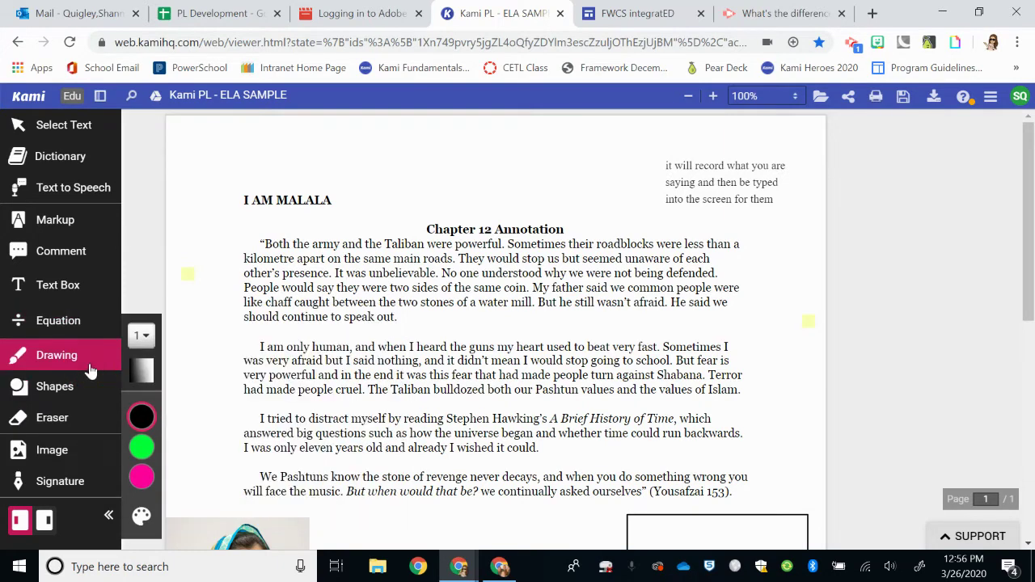
mouse_move(464, 168)
left_mouse_down()
mouse_move(442, 205)
mouse_move(466, 227)
mouse_move(636, 247)
mouse_move(478, 305)
mouse_move(480, 384)
left_mouse_up()
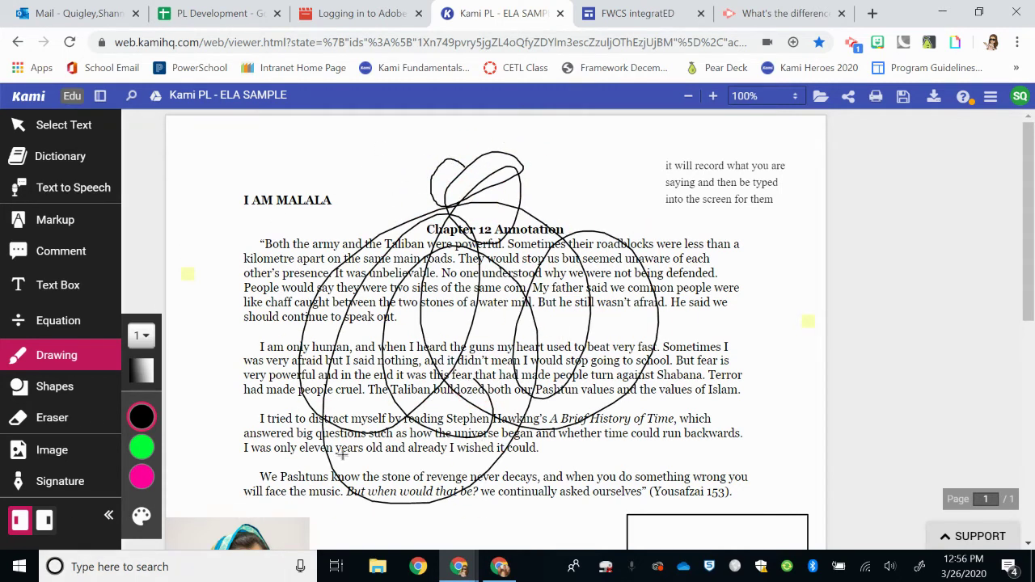
left_click(51, 417)
left_click(456, 202)
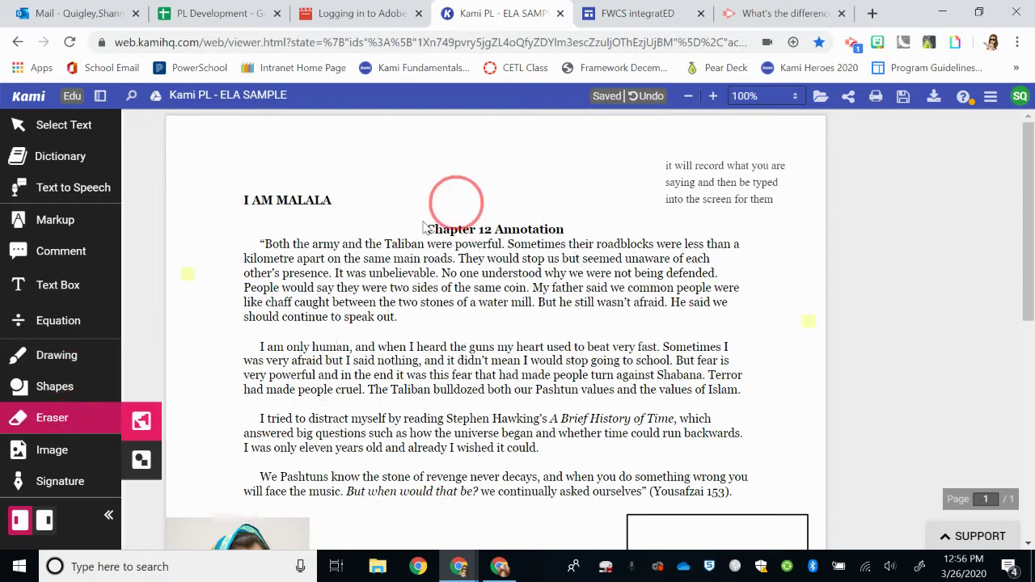
- Draw a large black circle shape over the ends of the first paragraph's lines and erase it
left_click(57, 388)
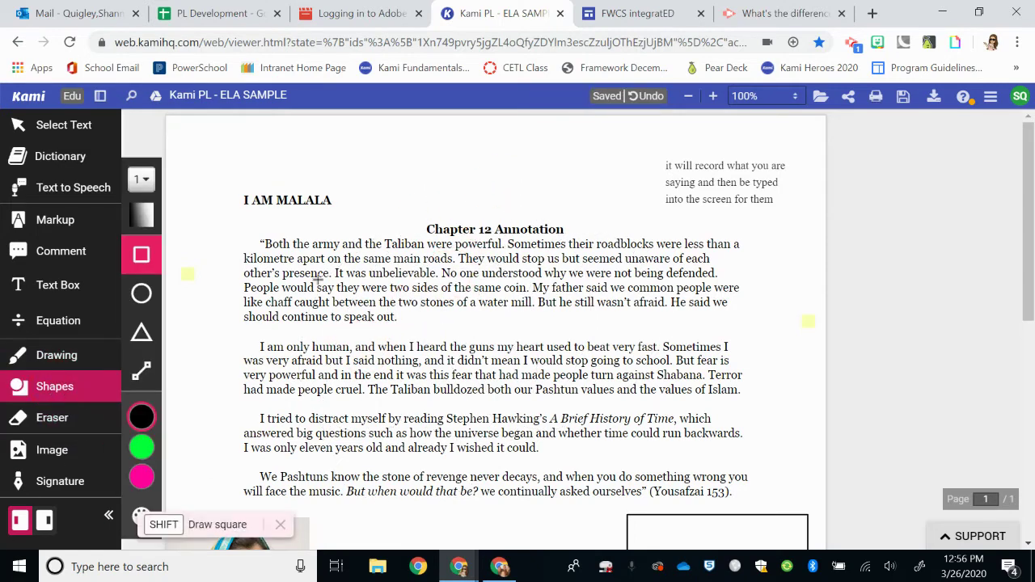
left_click(142, 294)
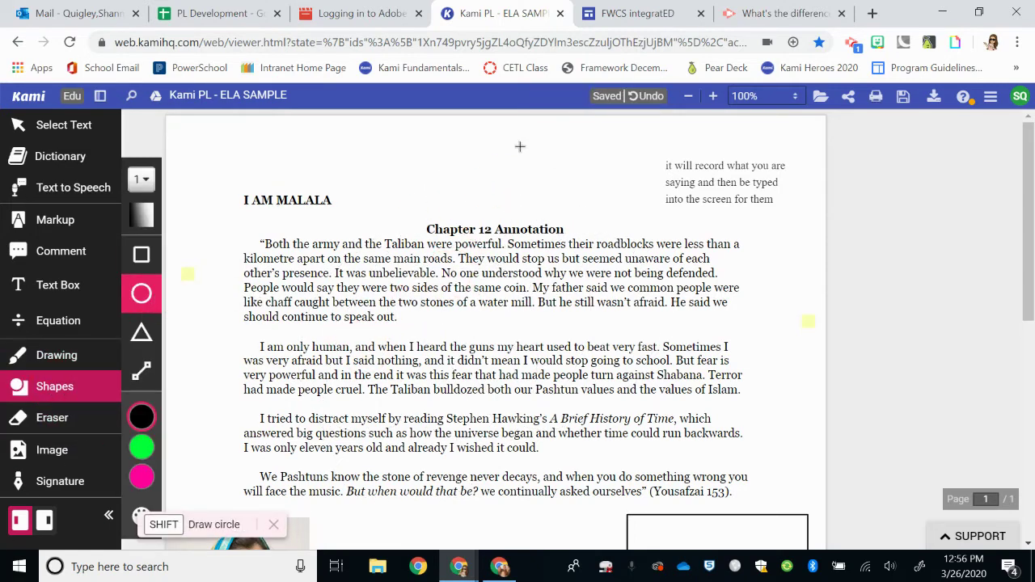
left_click_drag(533, 146, 725, 343)
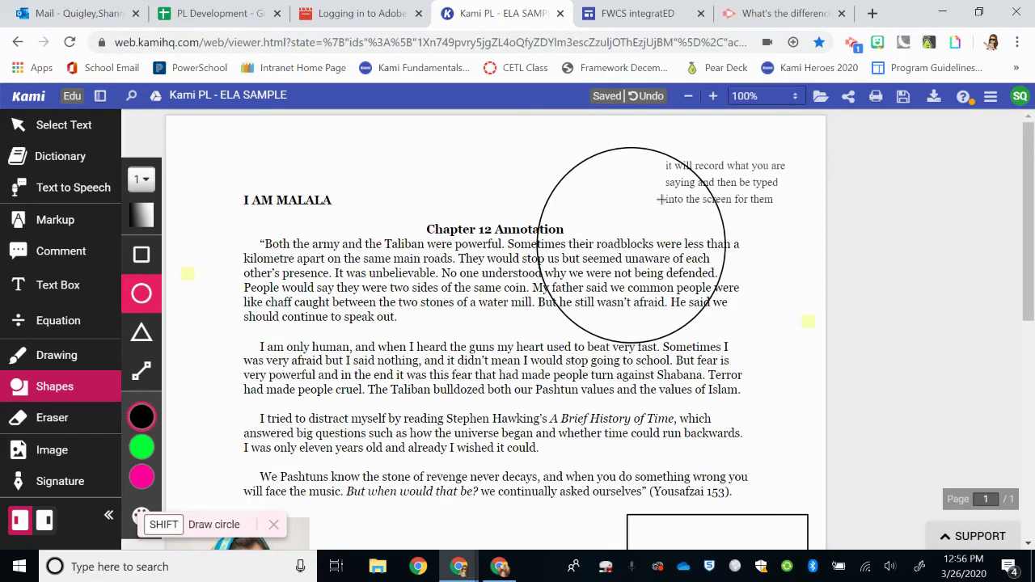
left_click(85, 422)
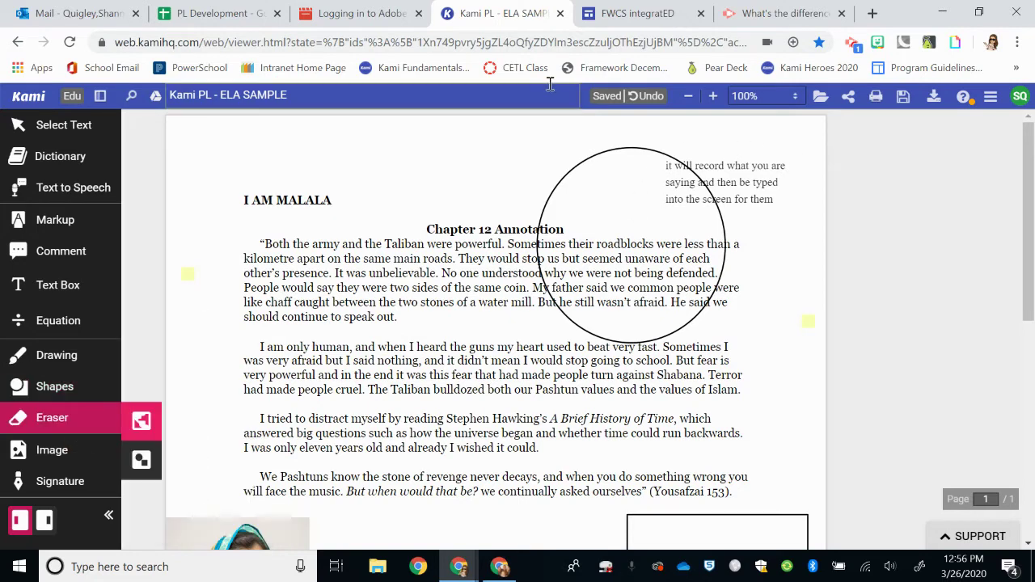
left_click(595, 162)
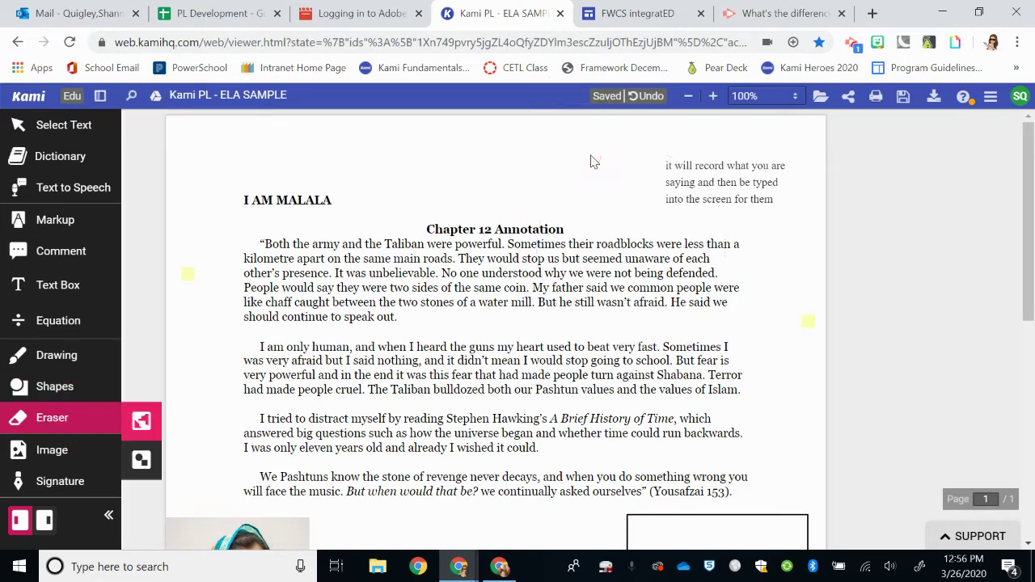
- Search Google images for "malala" and place the purple headscarf portrait below the last paragraph
left_click(50, 453)
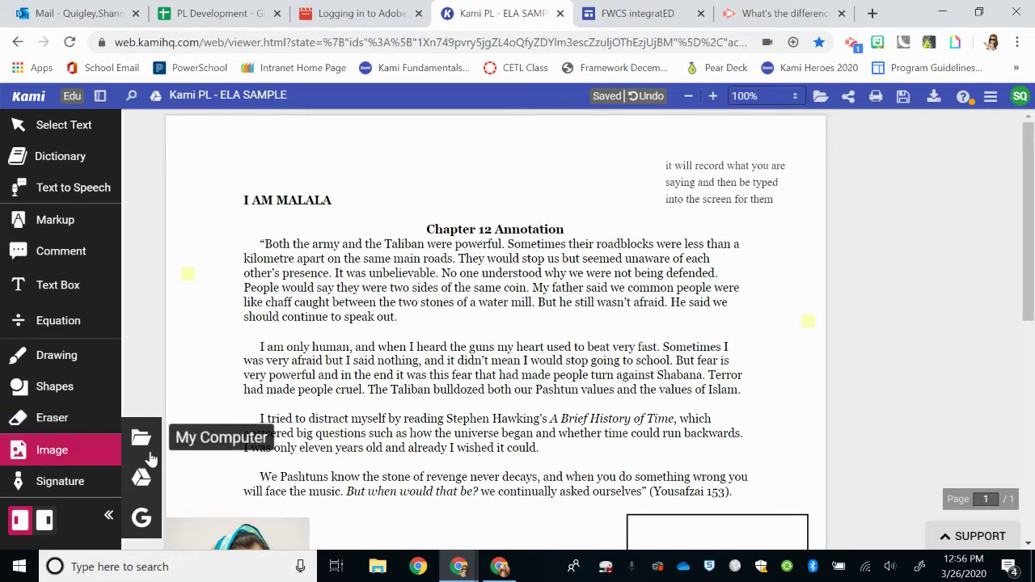
scroll(312, 411, "down", 3)
left_click(272, 376)
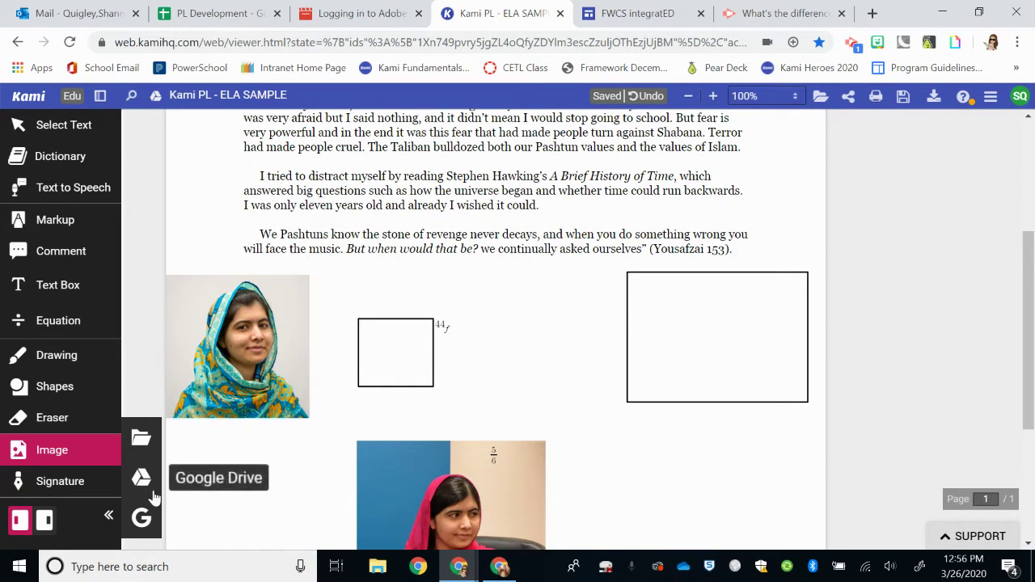
left_click(151, 515)
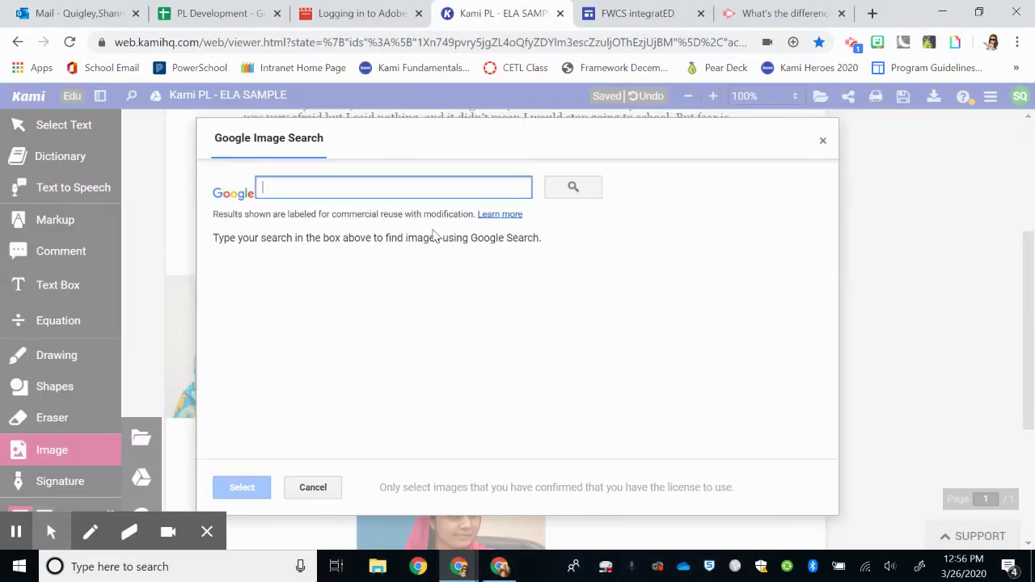
type("malala")
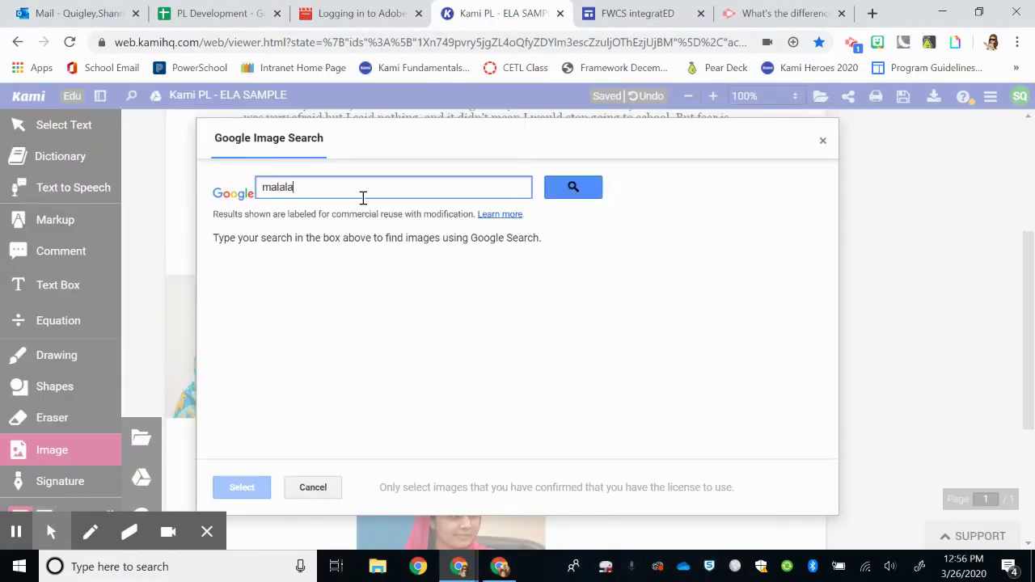
key("Return")
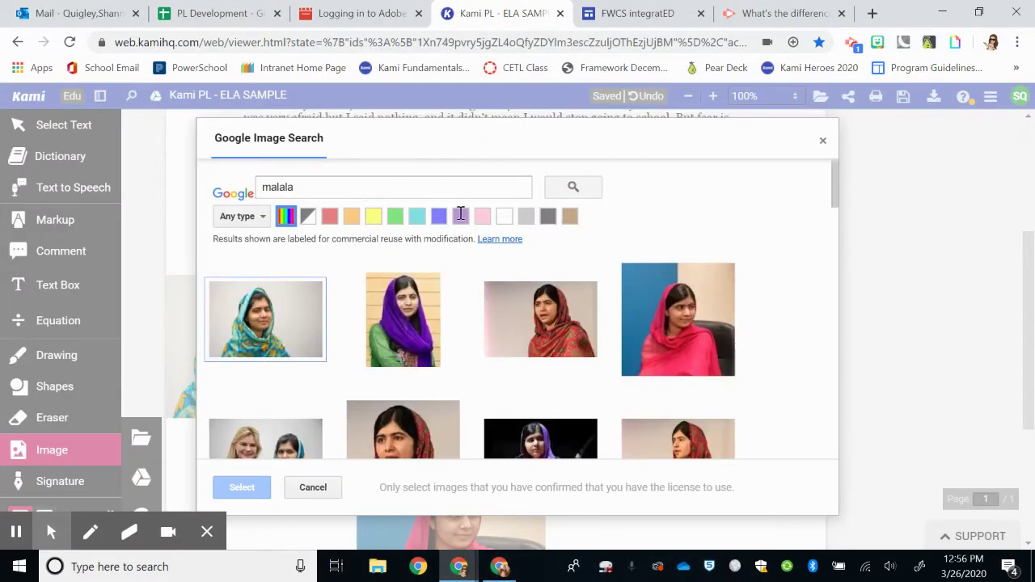
left_click(411, 338)
left_click(266, 488)
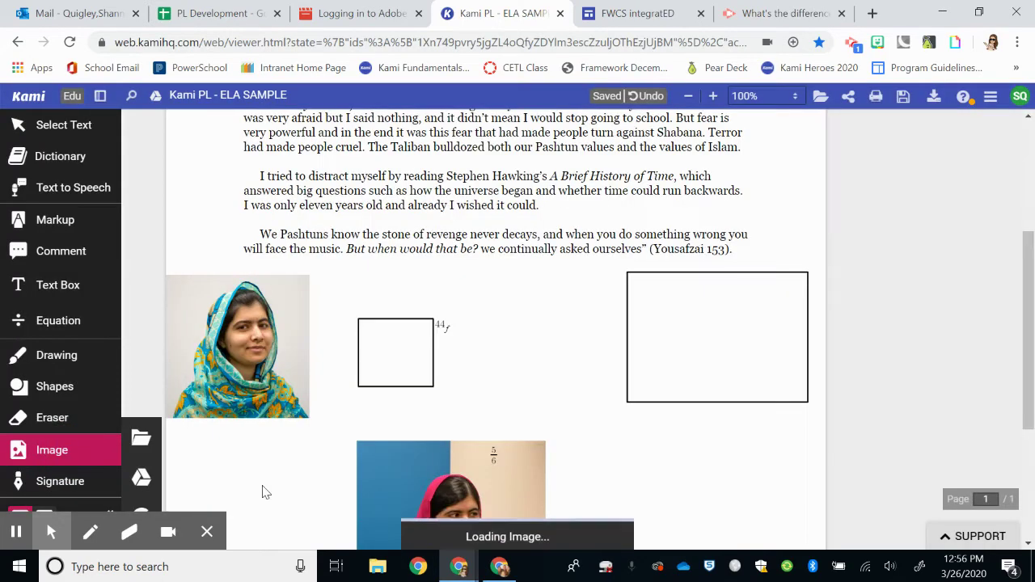
left_click(526, 287)
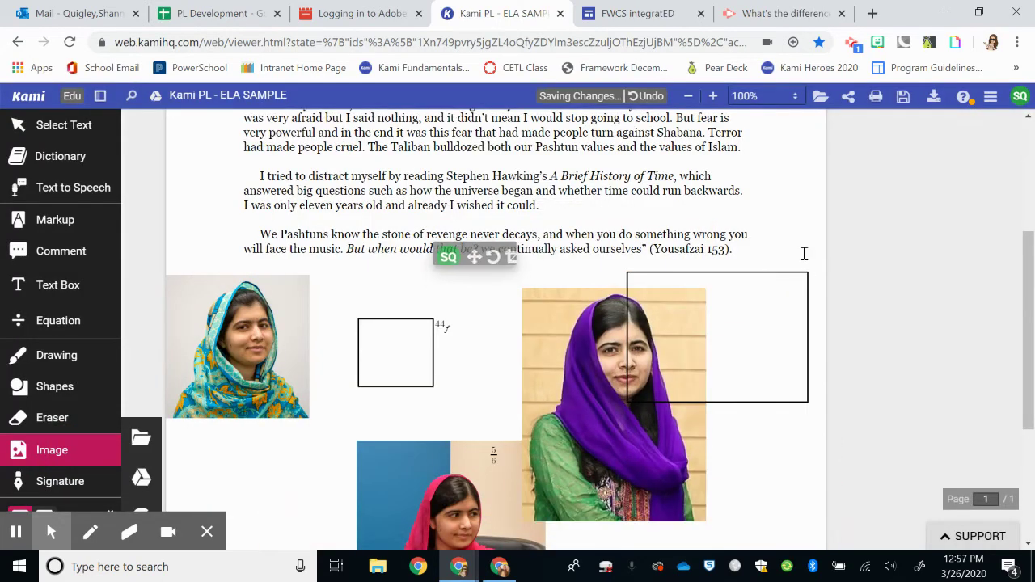
- Shrink the purple headscarf portrait and move it between the small square and the large rectangle
left_click(706, 519)
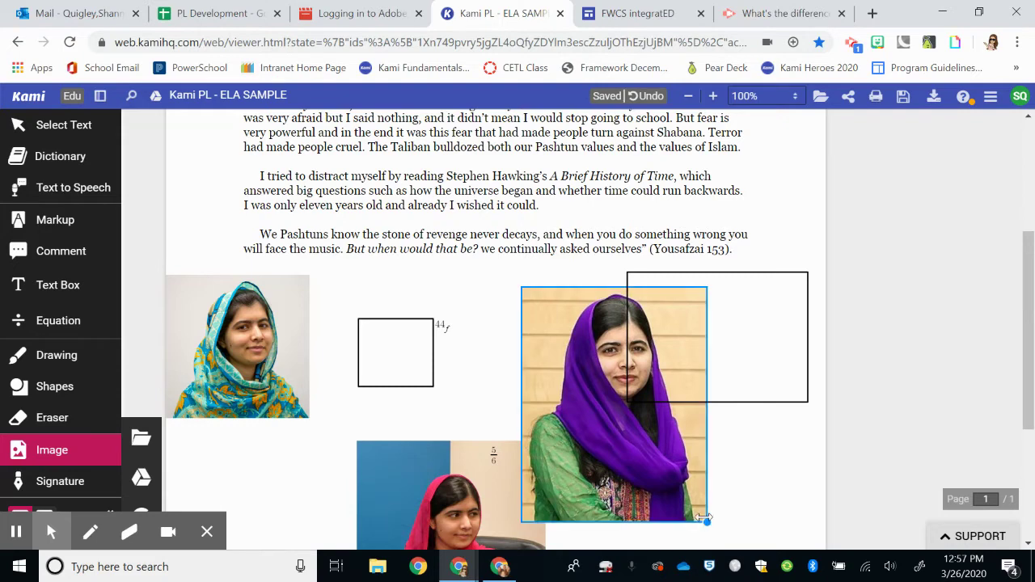
left_click_drag(706, 519, 627, 419)
left_click_drag(591, 345, 499, 349)
left_click_drag(499, 356, 576, 381)
left_click(677, 455)
left_click(259, 322)
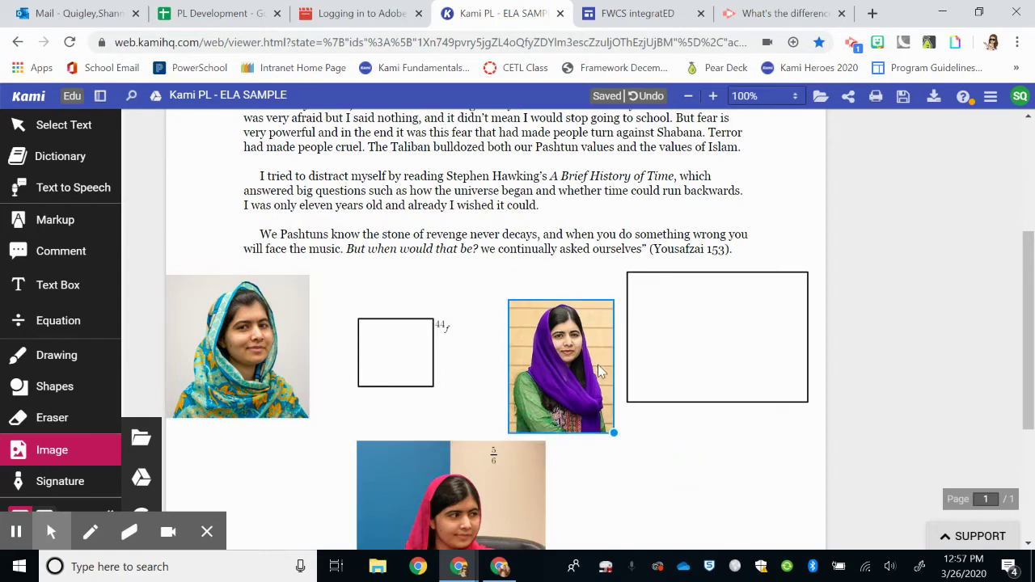
- Open the signature options to view the ways of adding a signature, and close them without inserting one
left_click(112, 490)
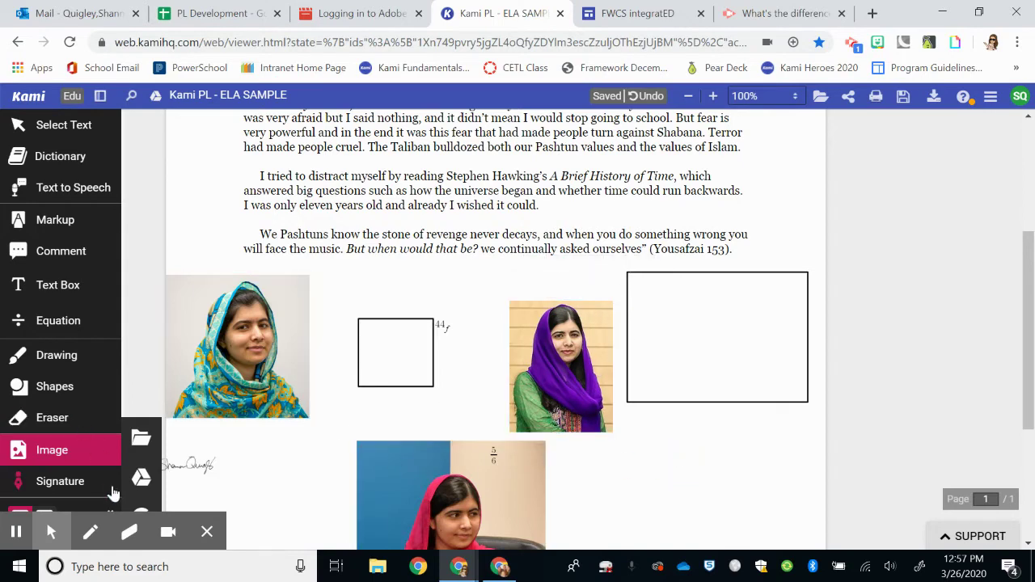
left_click(71, 487)
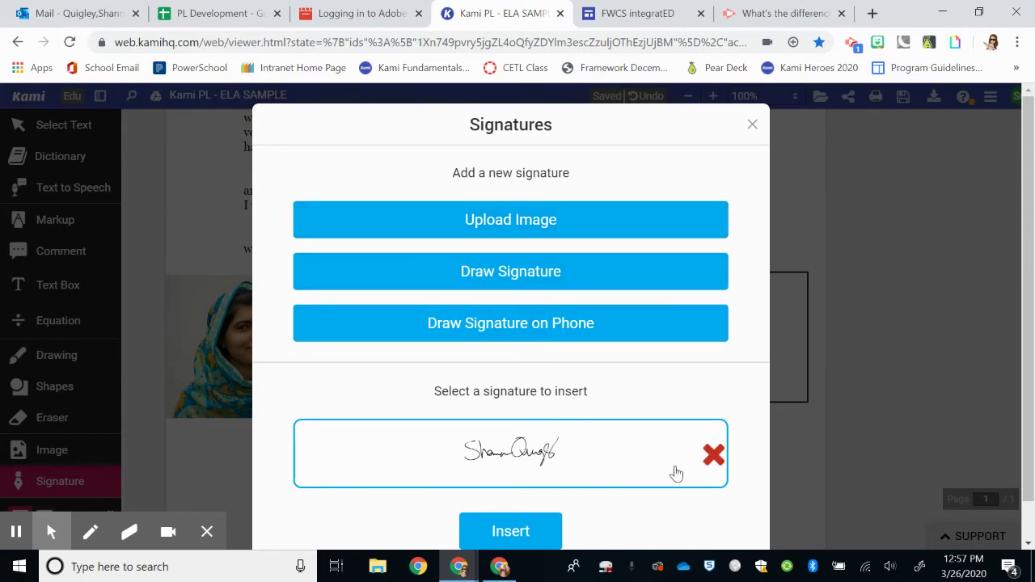
left_click(817, 441)
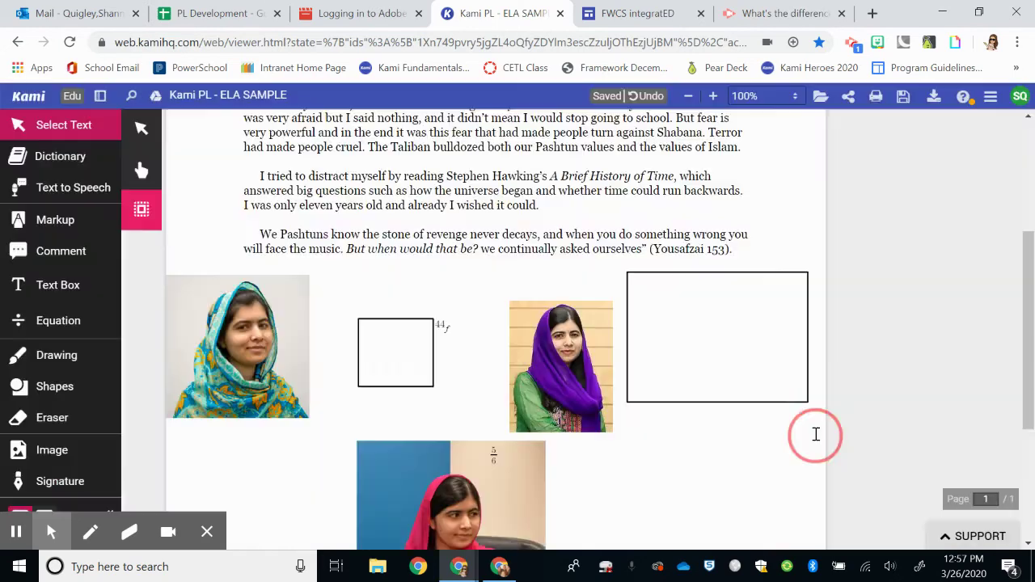
- Insert the saved handwritten signature below the large rectangle and delete it
left_click(72, 484)
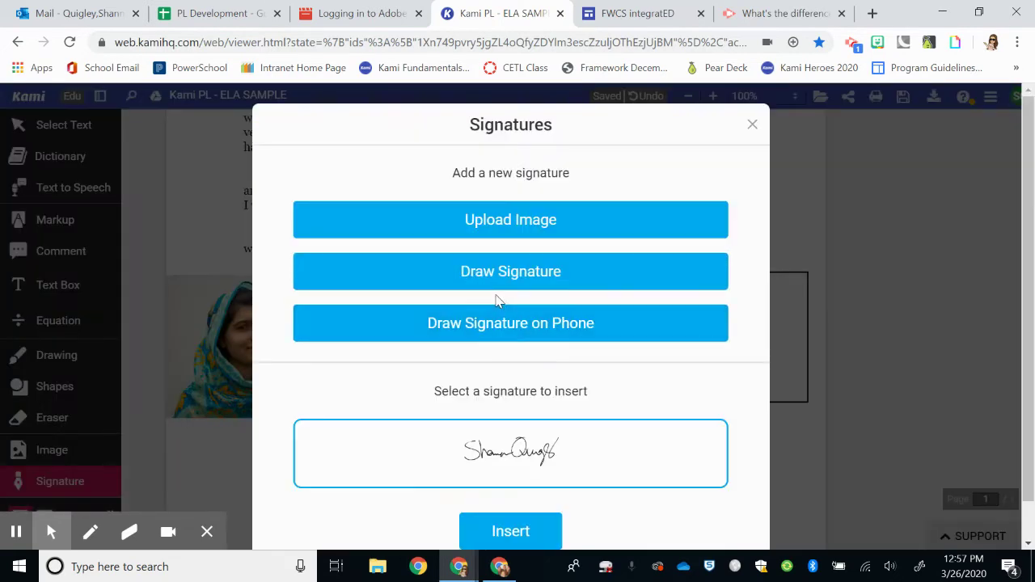
left_click(510, 542)
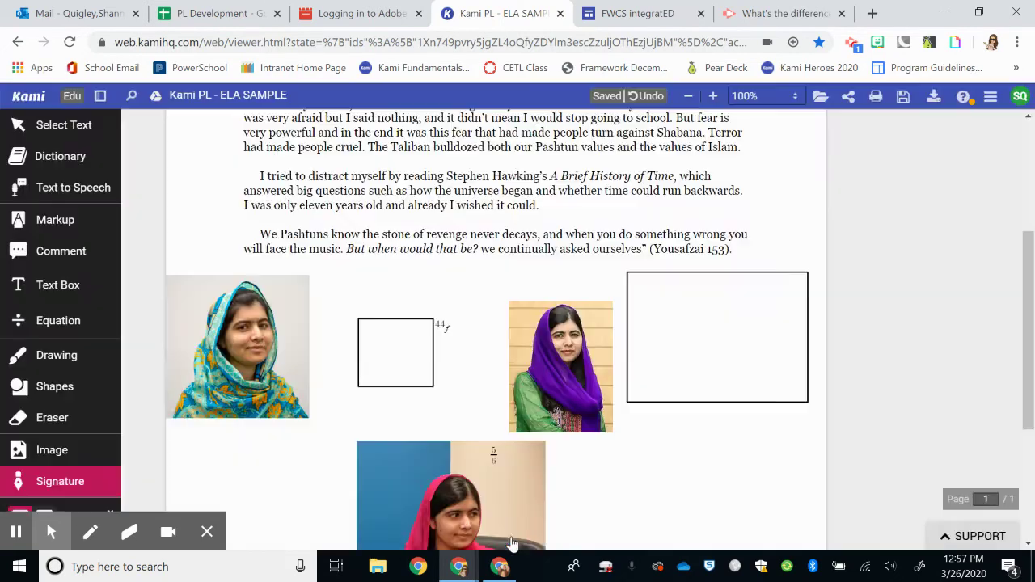
left_click(625, 422)
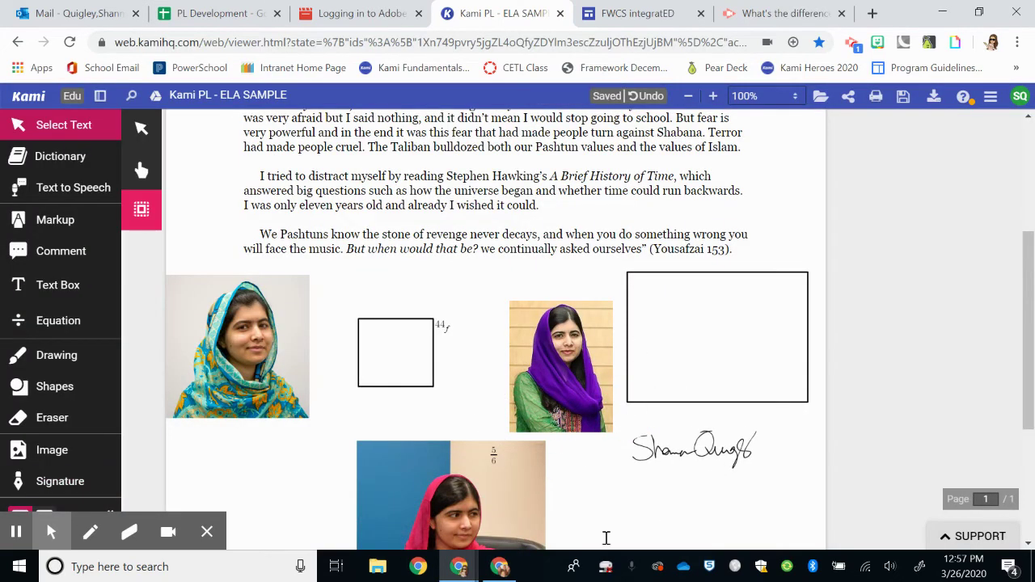
left_click(691, 455)
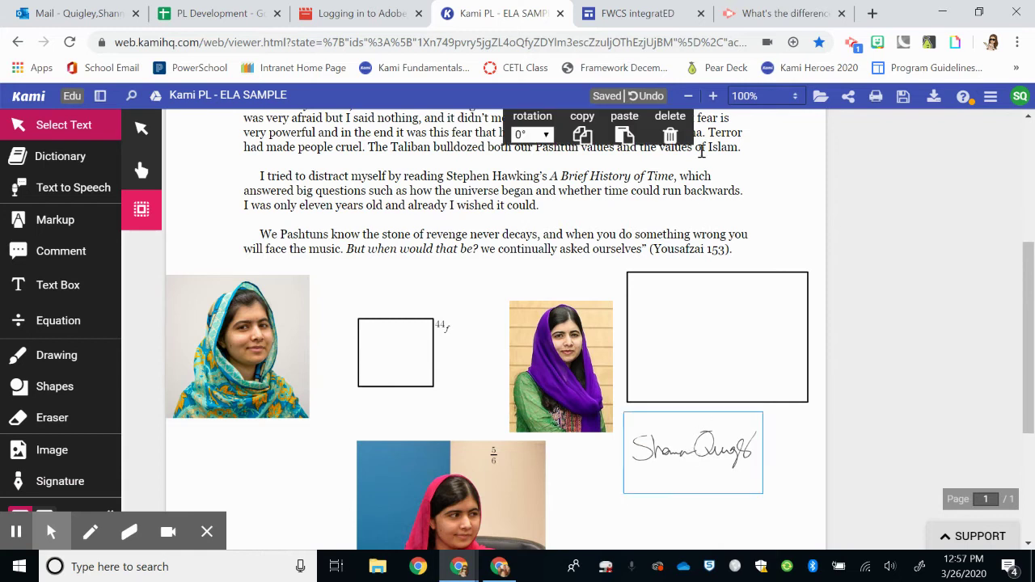
left_click(668, 146)
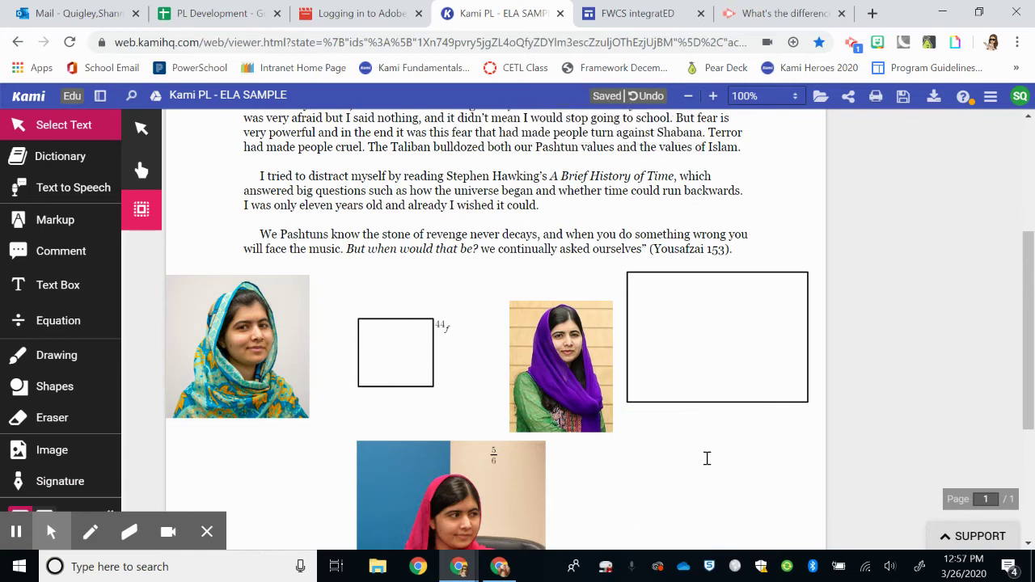
- Dismiss the floating recording controls, and move the tool sidebar to the opposite side of the document and back
left_click(50, 484)
scroll(284, 415, "down", 3)
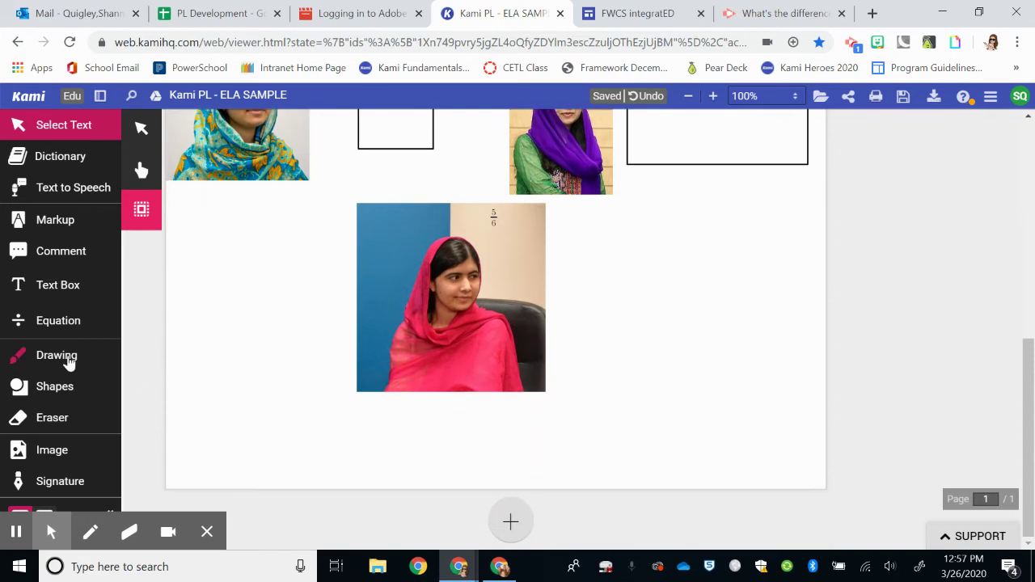
left_click(207, 532)
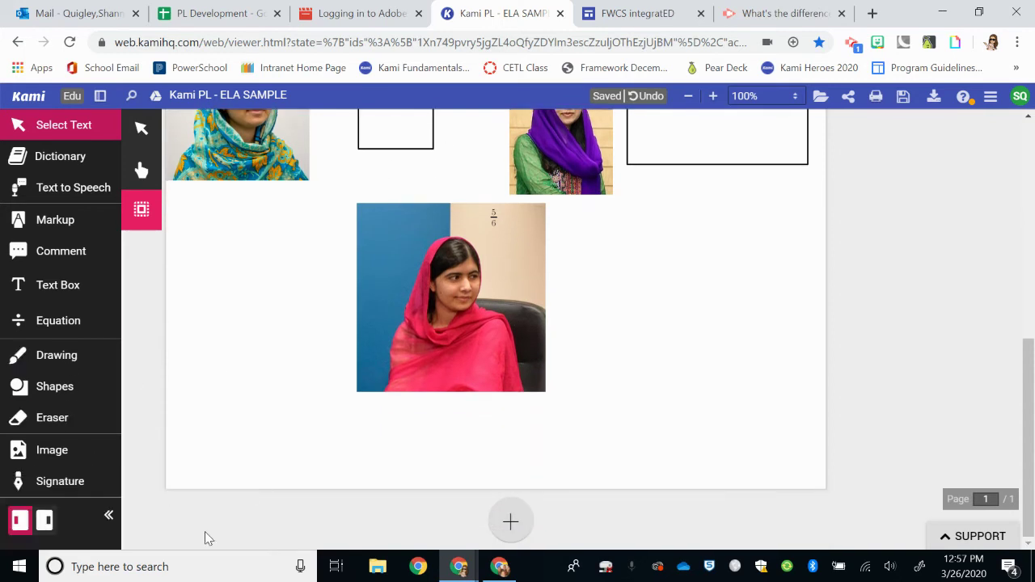
left_click(46, 522)
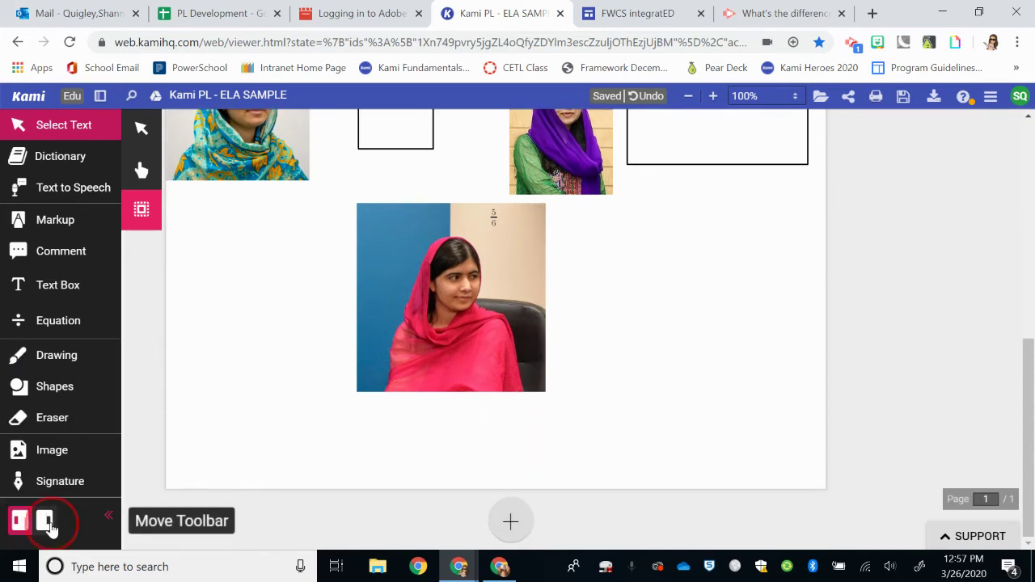
left_click(989, 527)
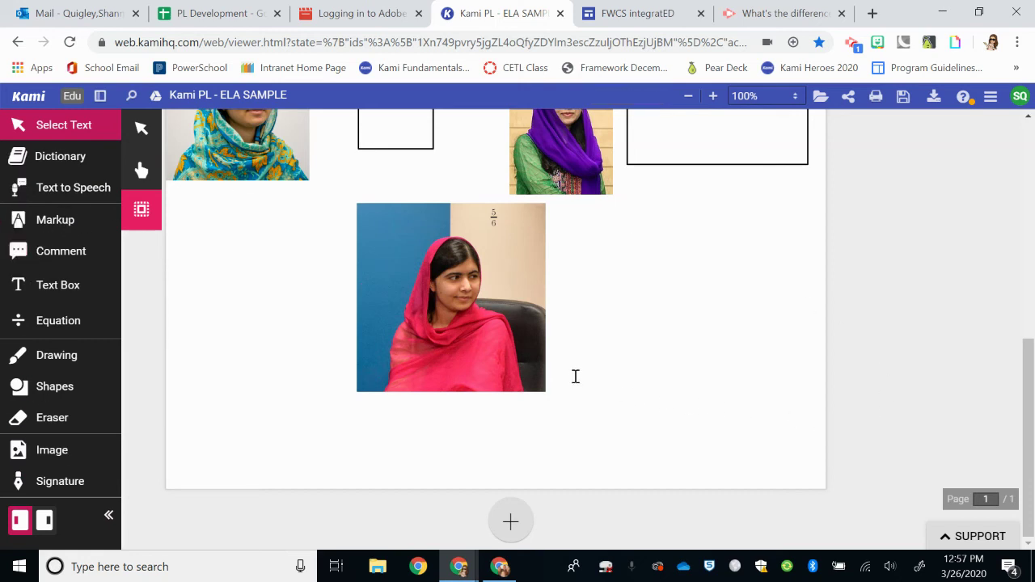
scroll(573, 358, "up", 2)
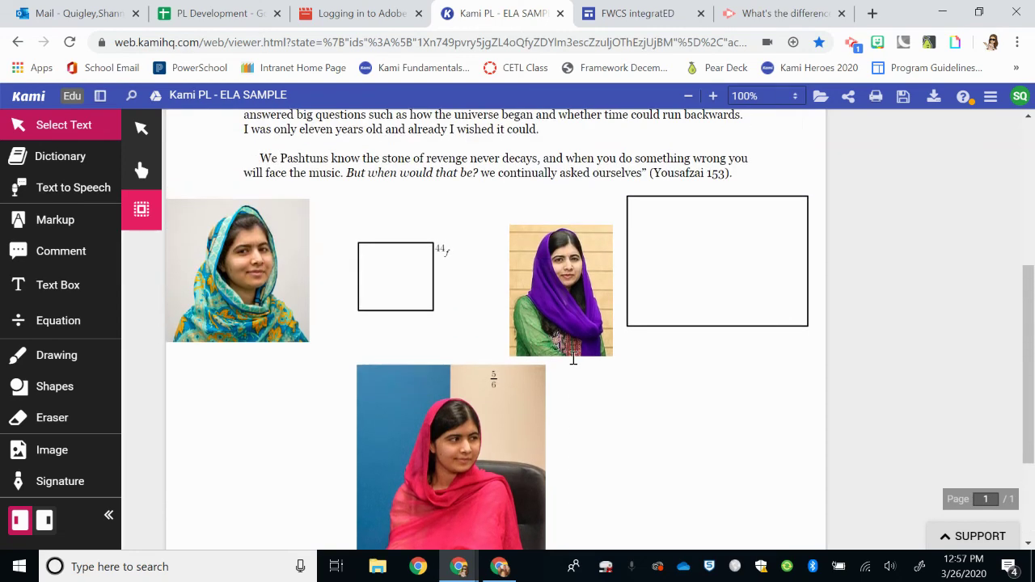
scroll(573, 358, "up", 4)
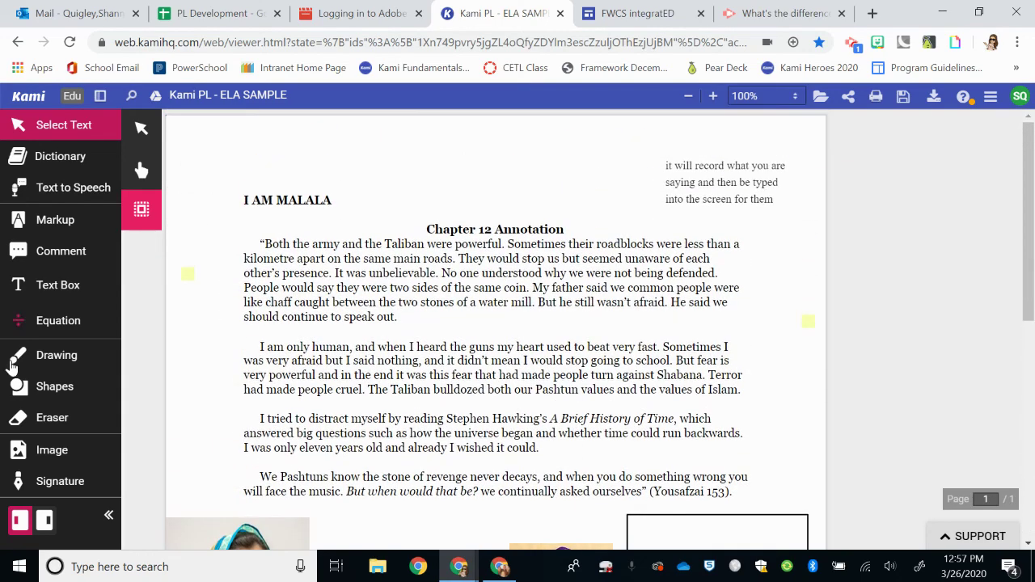